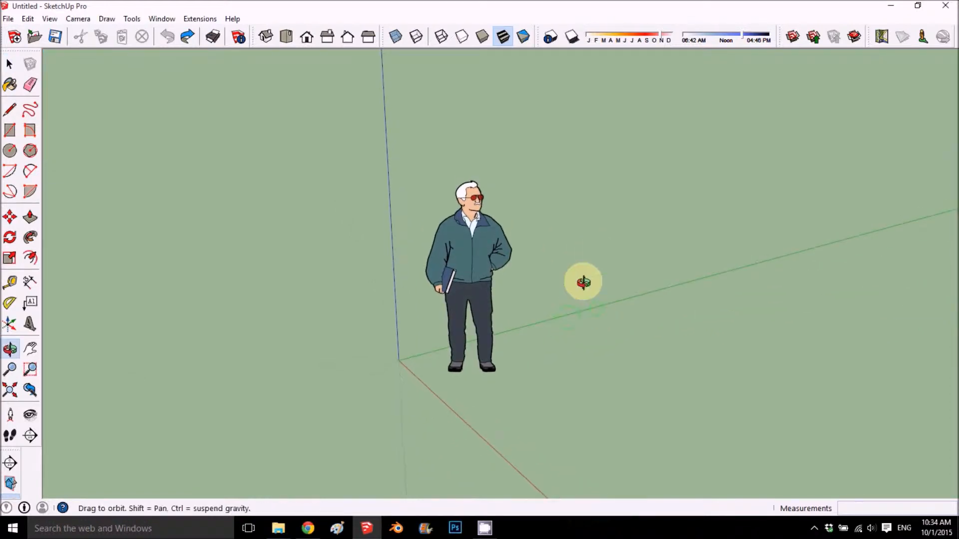
# Step: Delete the default standing person figure near the origin
pyautogui.moveTo(564, 189); pyautogui.dragTo(355, 360)
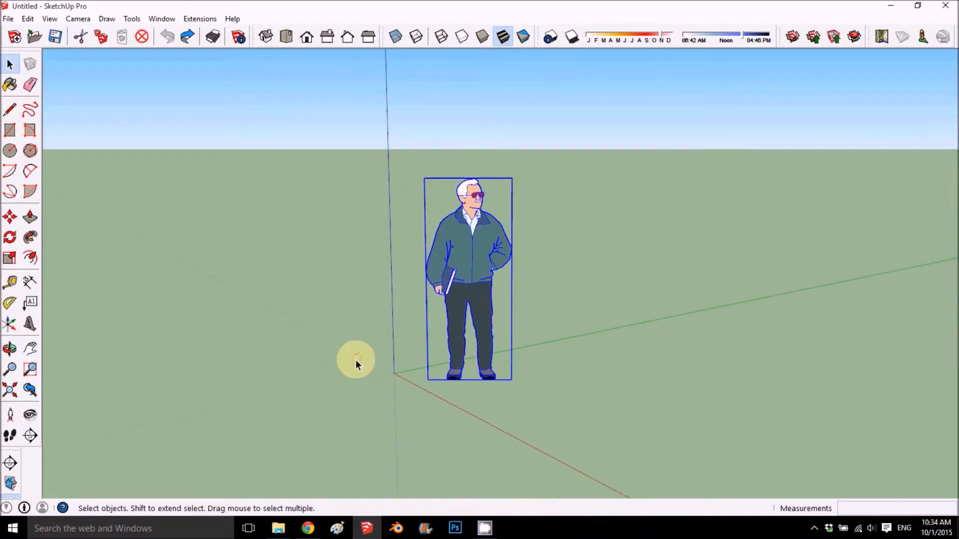
pyautogui.press('Delete')
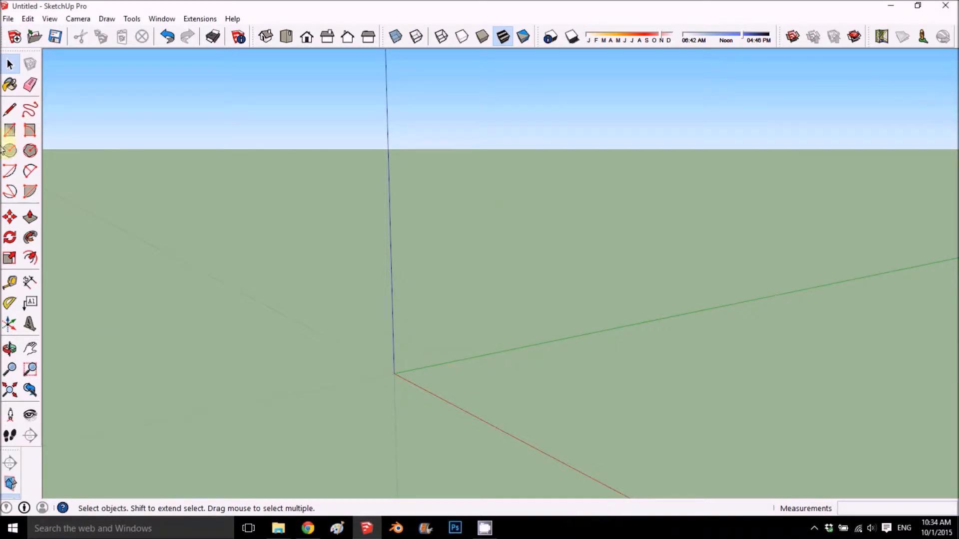
# Step: Draw a ground rectangle about 5' 5" by 6' 6" from the origin and push/pull it up about 3' 11" into a box
pyautogui.click(10, 130)
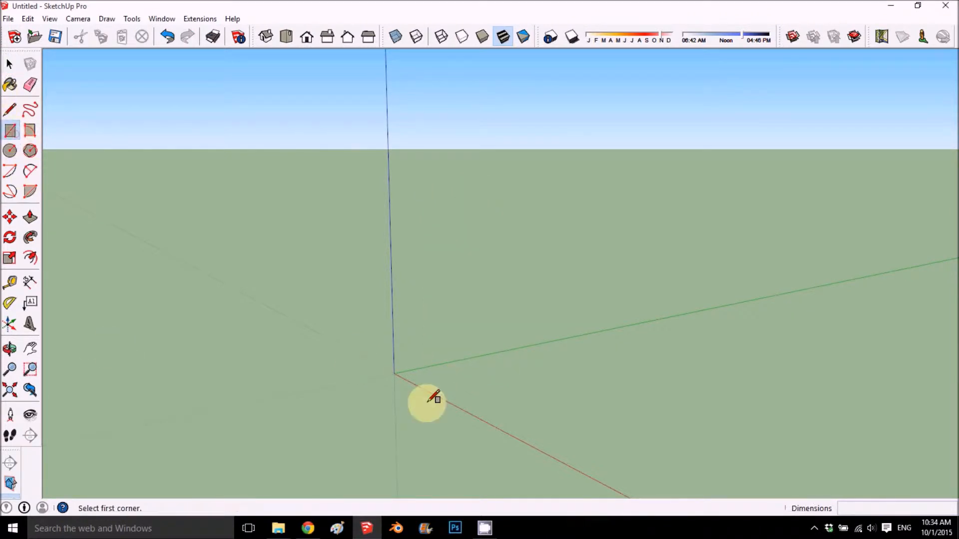
pyautogui.click(394, 373)
pyautogui.click(692, 381)
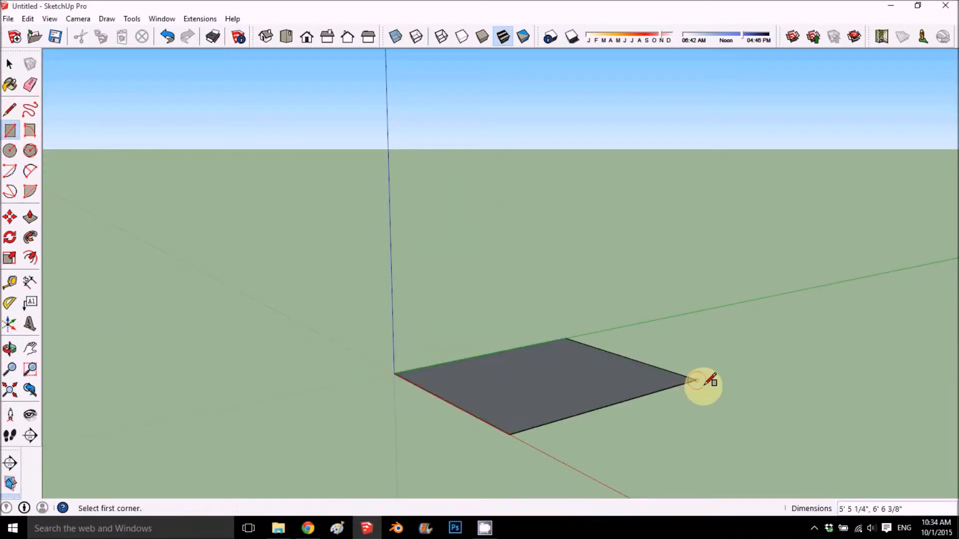
pyautogui.click(30, 217)
pyautogui.moveTo(543, 369); pyautogui.dragTo(532, 238)
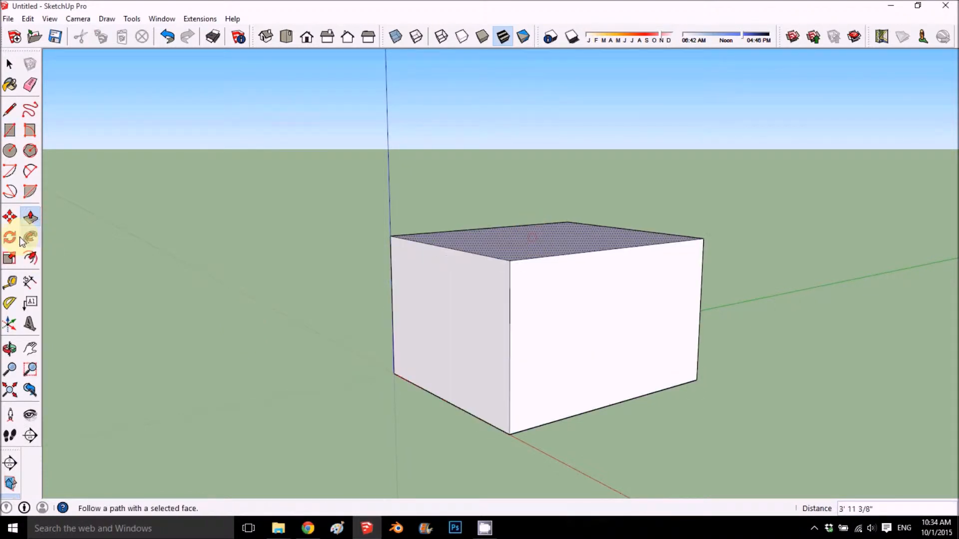
# Step: Draw a circle with a radius of about 1' on the box's side face and push it through the box as a hole
pyautogui.click(9, 151)
pyautogui.click(594, 311)
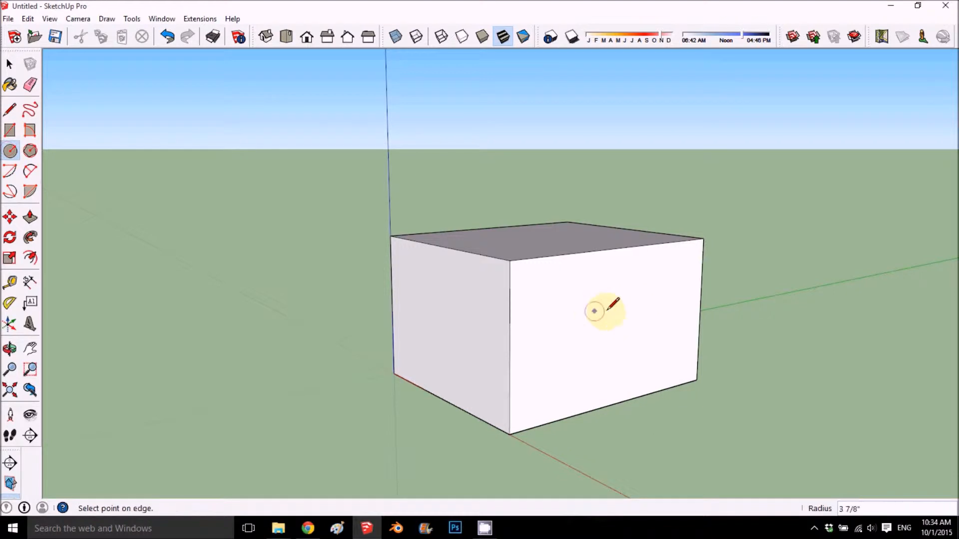
pyautogui.click(625, 307)
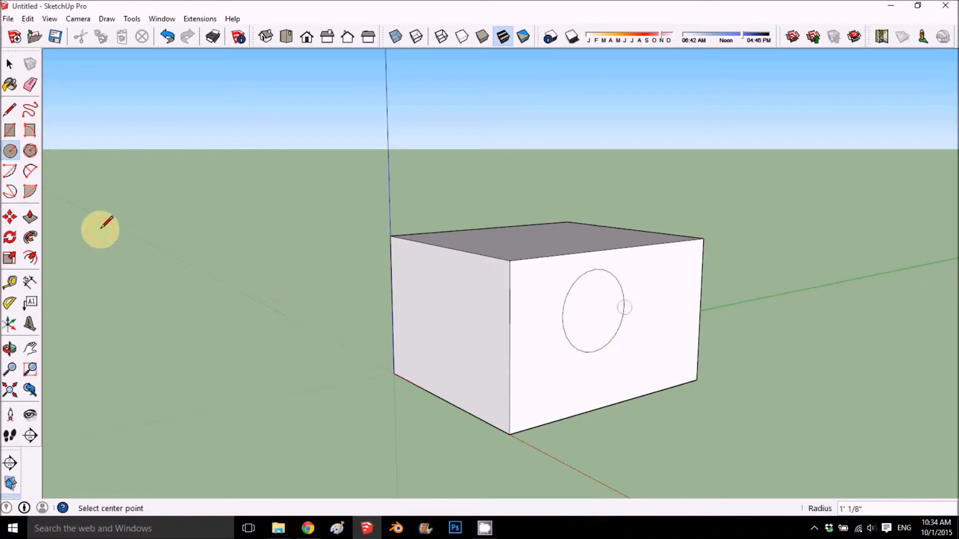
pyautogui.click(31, 216)
pyautogui.moveTo(577, 305); pyautogui.dragTo(395, 284)
pyautogui.moveTo(395, 285); pyautogui.dragTo(597, 327, button='middle')
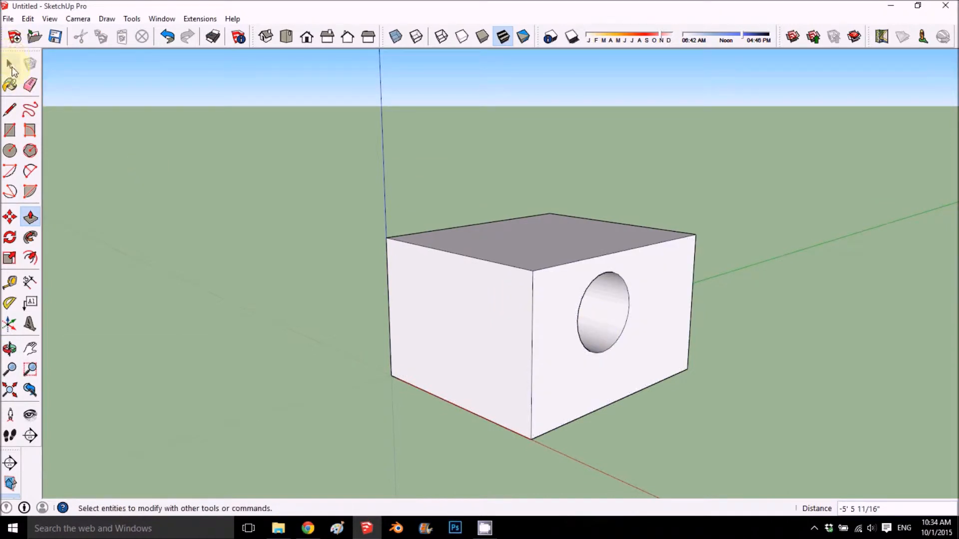
# Step: Select individual box parts one at a time, including the front face, top face, hole's inner surface and vertical corner edge
pyautogui.click(11, 67)
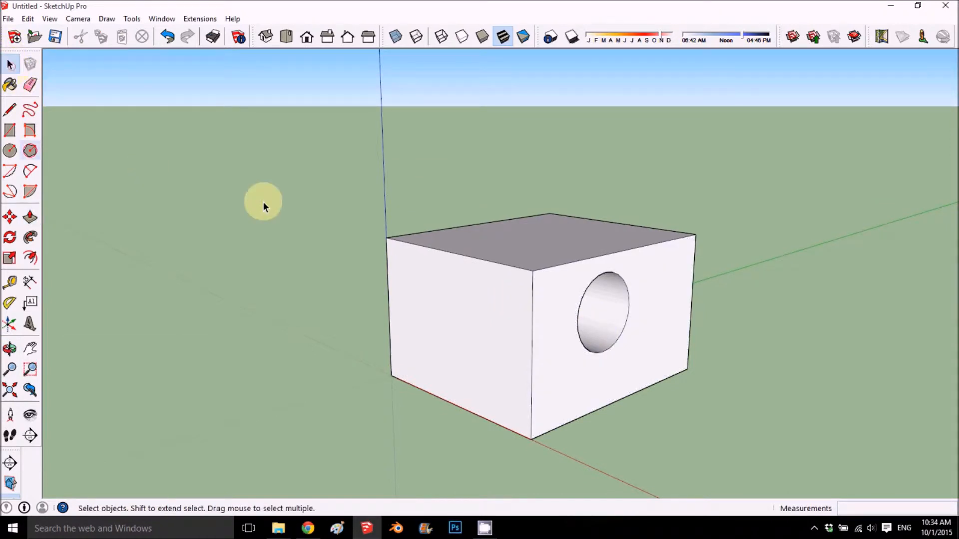
pyautogui.click(461, 323)
pyautogui.moveTo(461, 323); pyautogui.dragTo(501, 270, button='middle')
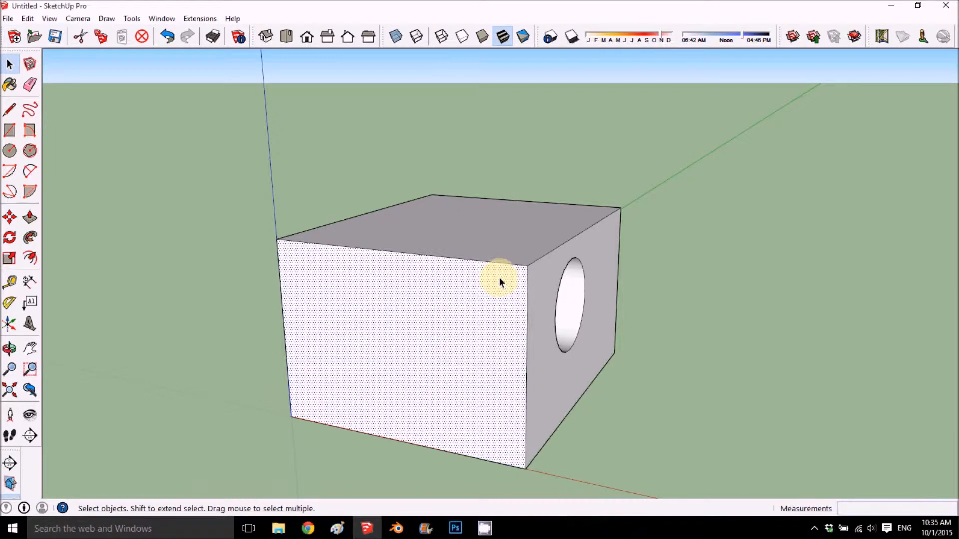
pyautogui.click(499, 265)
pyautogui.click(498, 278)
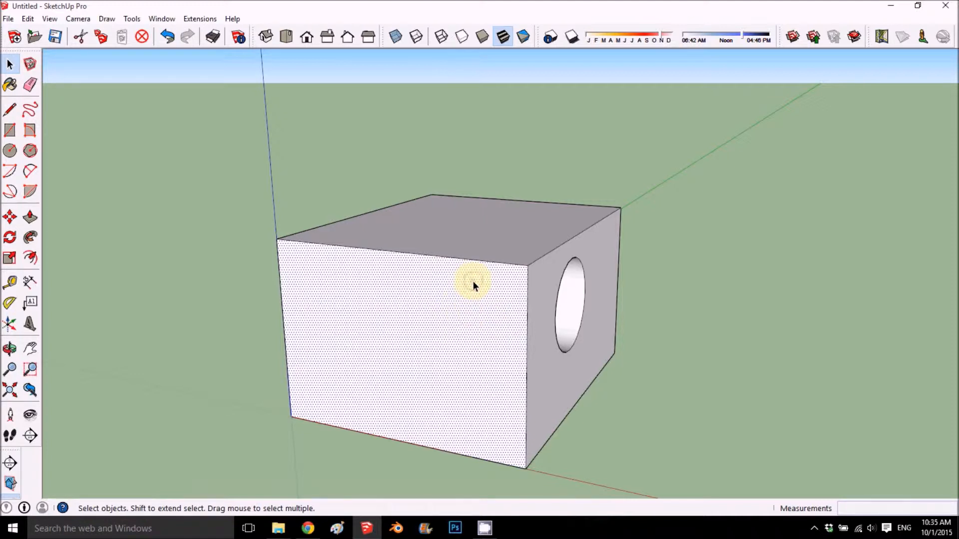
pyautogui.click(487, 226)
pyautogui.click(534, 299)
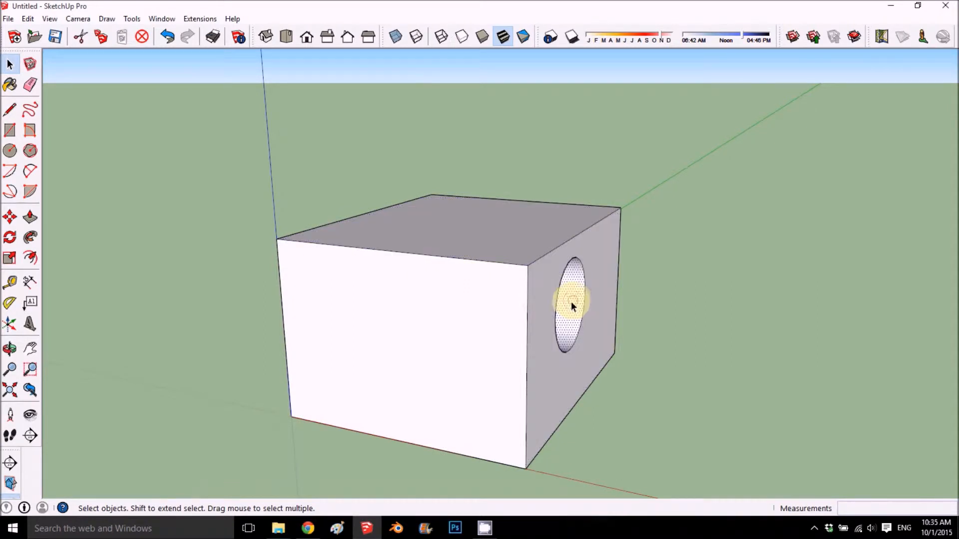
pyautogui.click(527, 287)
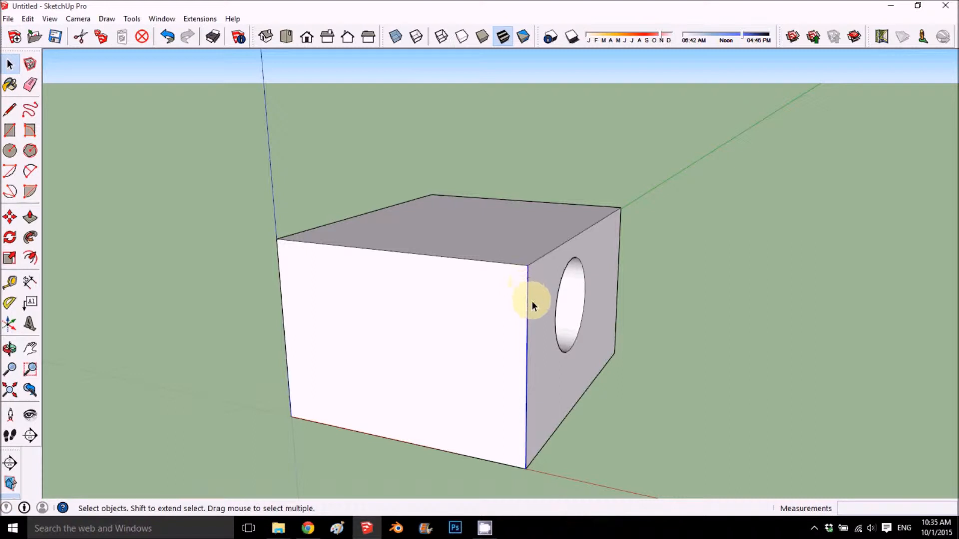
# Step: Select the box's front face together with its bounding edges, and extend the selection to all connected geometry
pyautogui.click(496, 311)
pyautogui.doubleClick(495, 312)
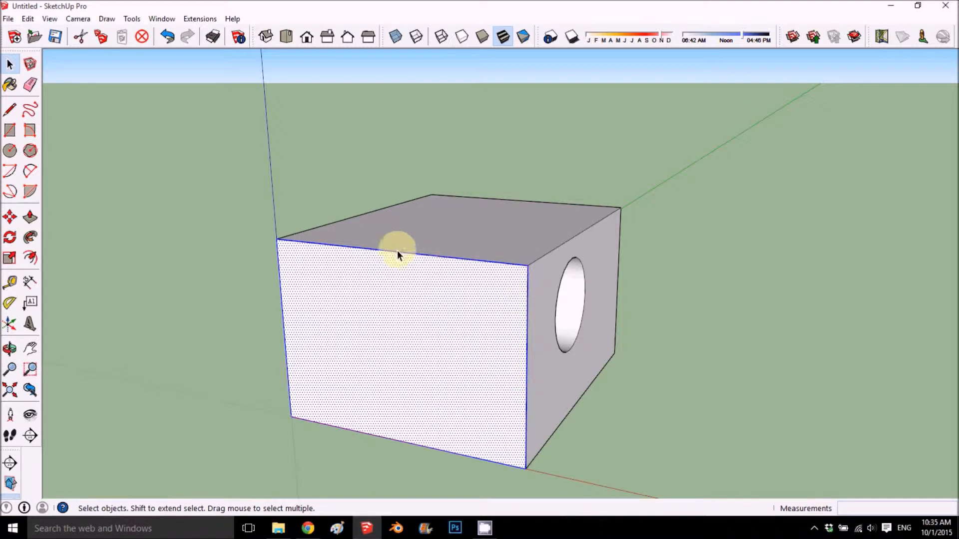
pyautogui.tripleClick(373, 262)
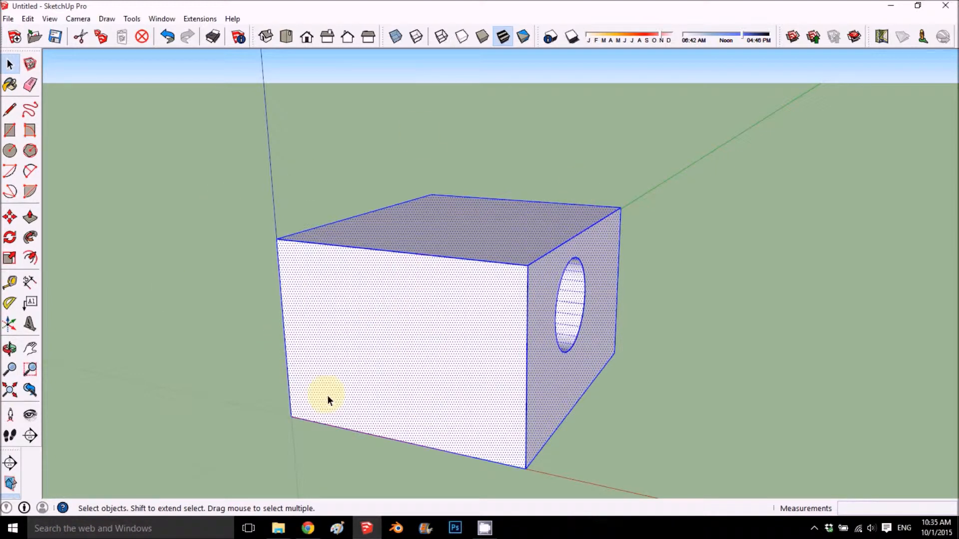
# Step: Reduce the selection to the front face only, and select the entire box with all its connected faces and edges
pyautogui.click(355, 294)
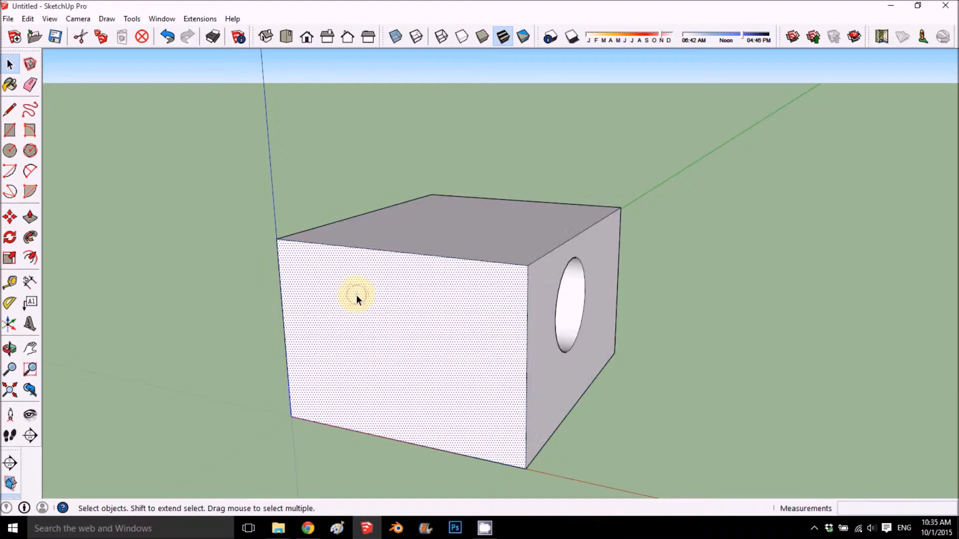
pyautogui.doubleClick(340, 367)
pyautogui.click(340, 367)
pyautogui.moveTo(284, 295); pyautogui.dragTo(232, 298, button='middle')
pyautogui.scroll(-2, 226, 274)
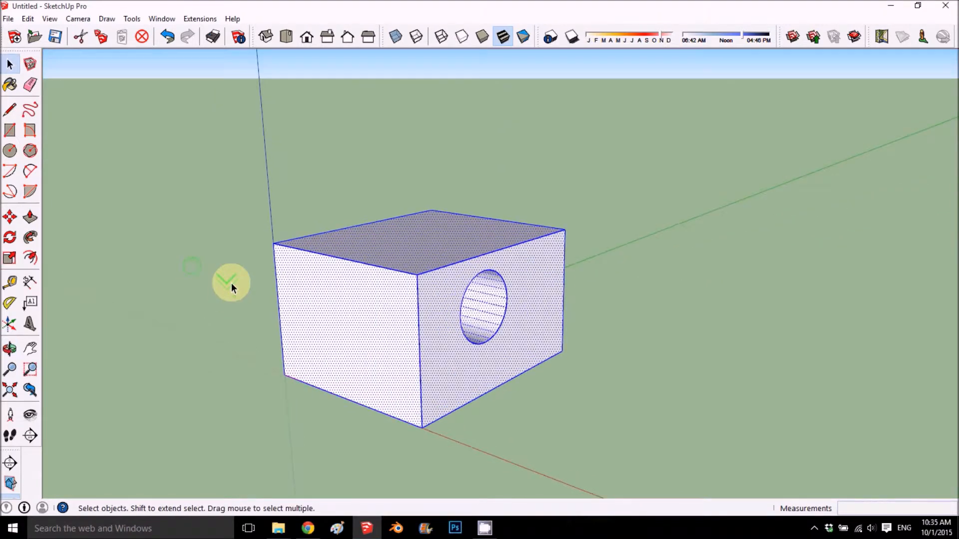
# Step: Move the selected box 10' along the red axis, using its bottom corner at the origin as the base point
pyautogui.click(10, 216)
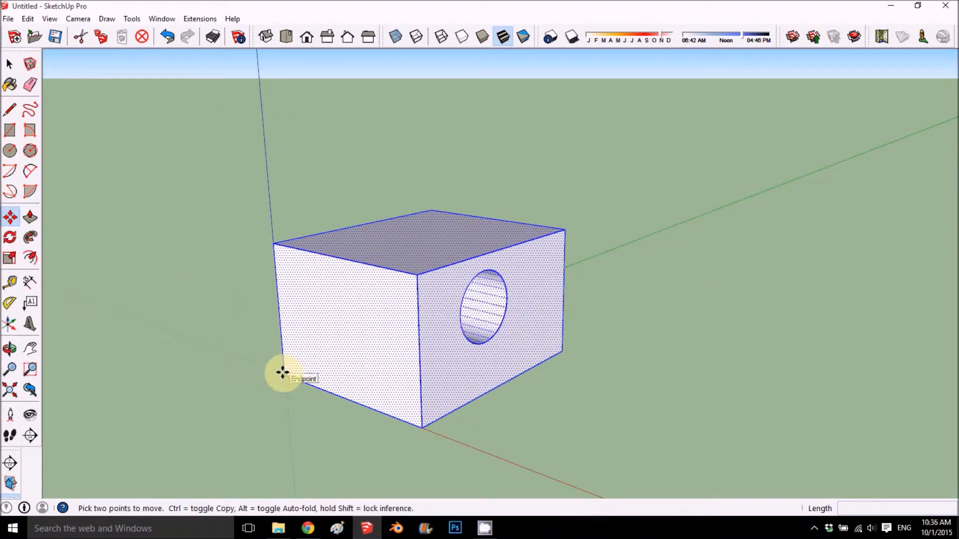
pyautogui.click(282, 372)
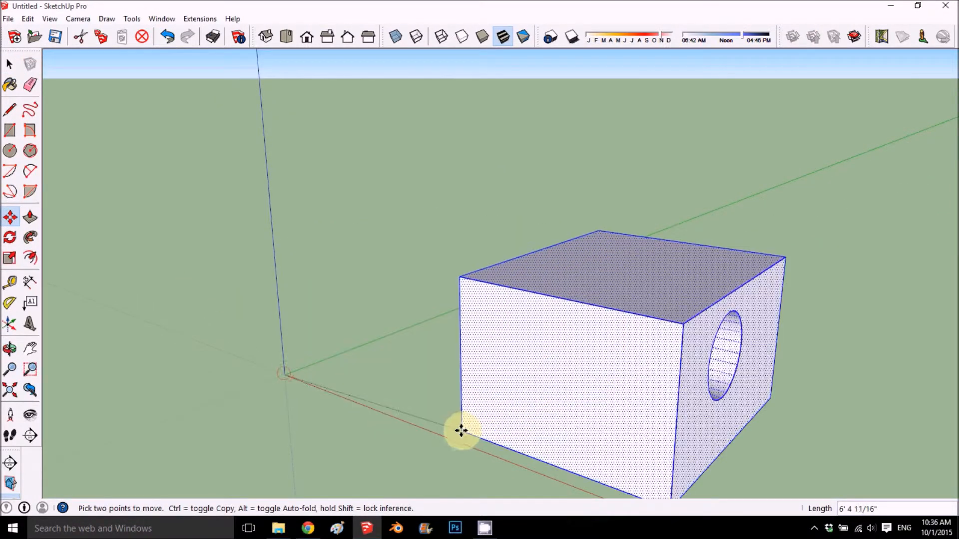
pyautogui.scroll(-3, 394, 389)
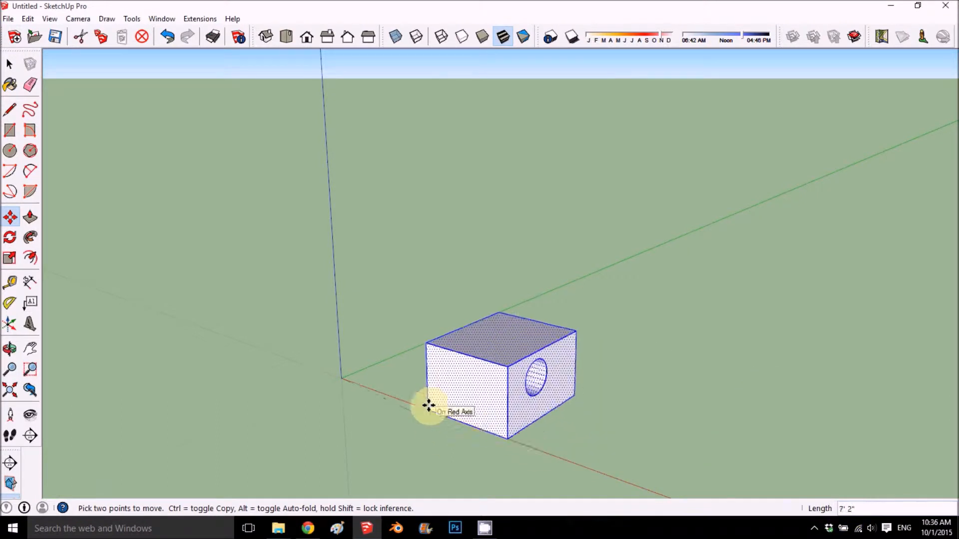
pyautogui.write('10')
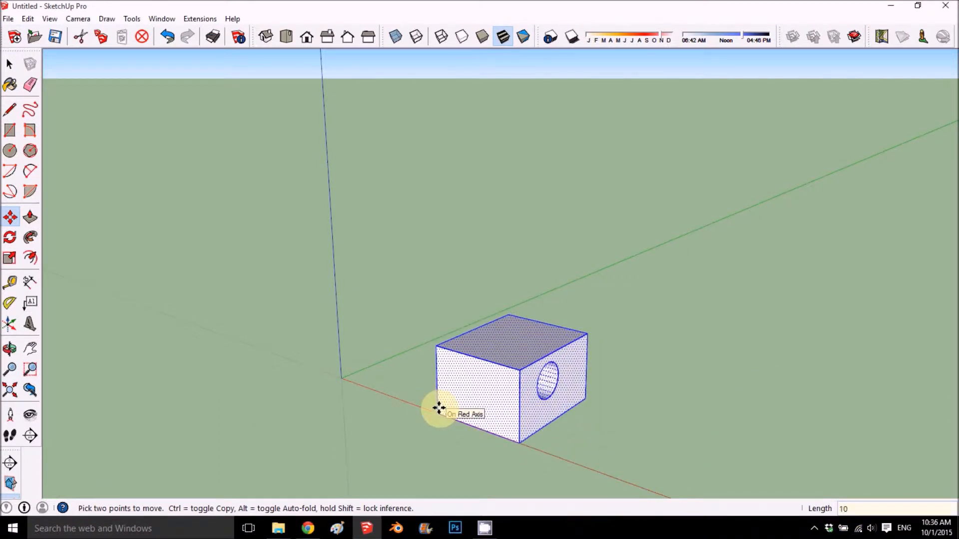
pyautogui.press('Return')
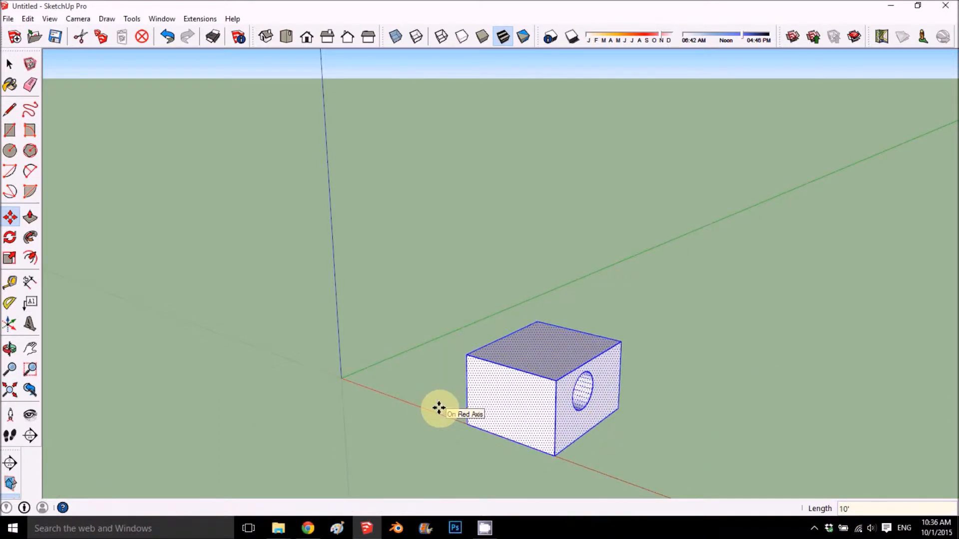
# Step: Move the box 15' along the green axis from the same bottom corner
pyautogui.click(467, 419)
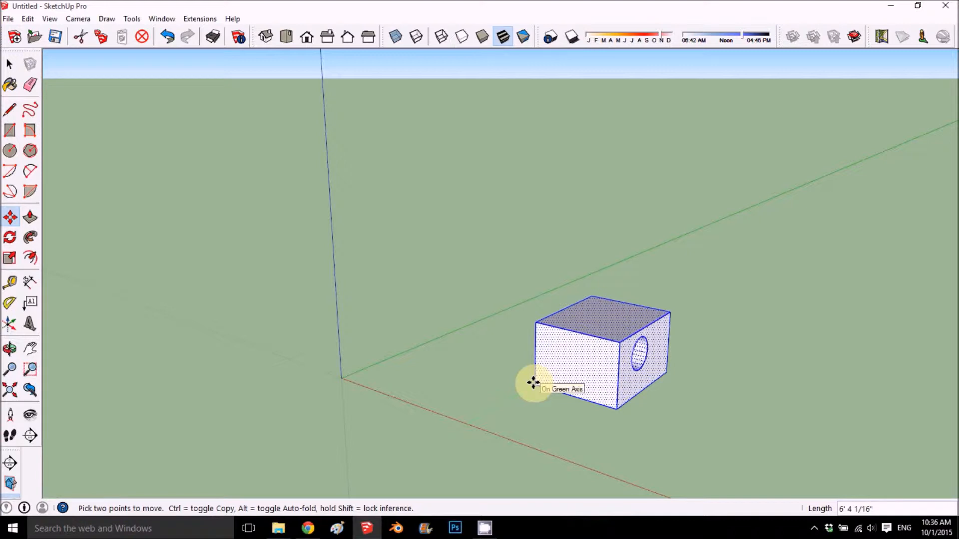
pyautogui.write('15')
pyautogui.press('Return')
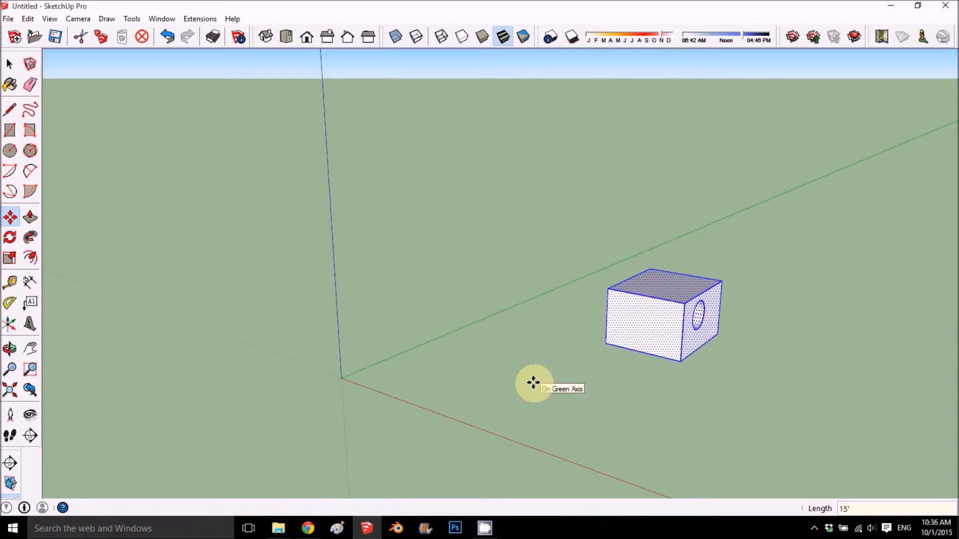
# Step: Move the box 5' straight up along the blue axis from its bottom corner
pyautogui.click(612, 343)
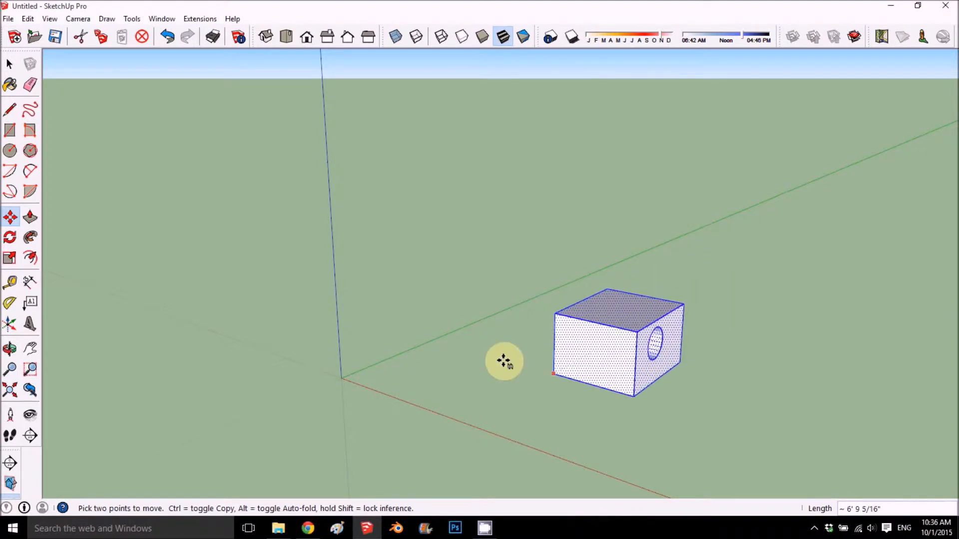
pyautogui.scroll(2, 597, 315)
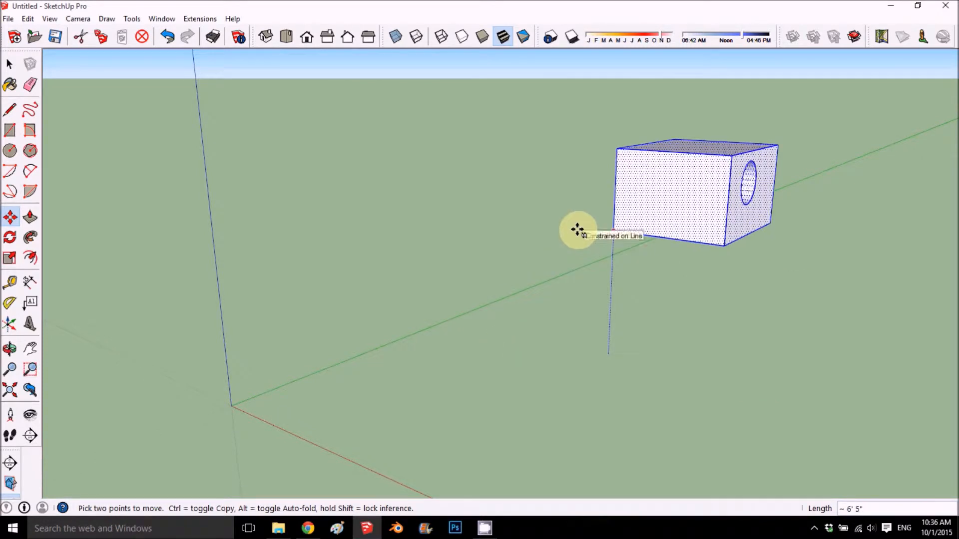
pyautogui.write('5')
pyautogui.press('Return')
pyautogui.scroll(-1, 586, 239)
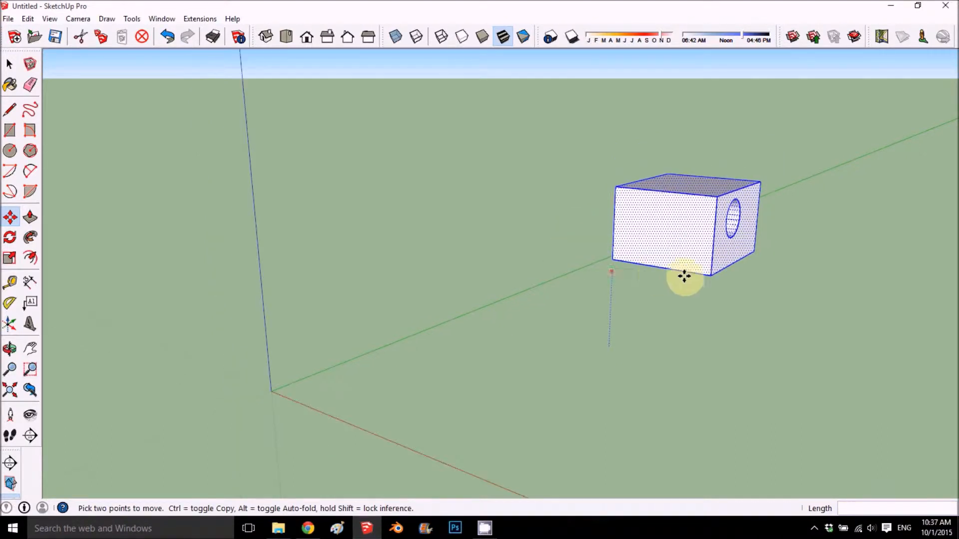
# Step: Move the box back to the axes by snapping its bottom corner to the origin
pyautogui.moveTo(631, 313); pyautogui.dragTo(444, 350, button='middle')
pyautogui.scroll(-5, 412, 295)
pyautogui.moveTo(515, 309); pyautogui.dragTo(280, 370, button='middle')
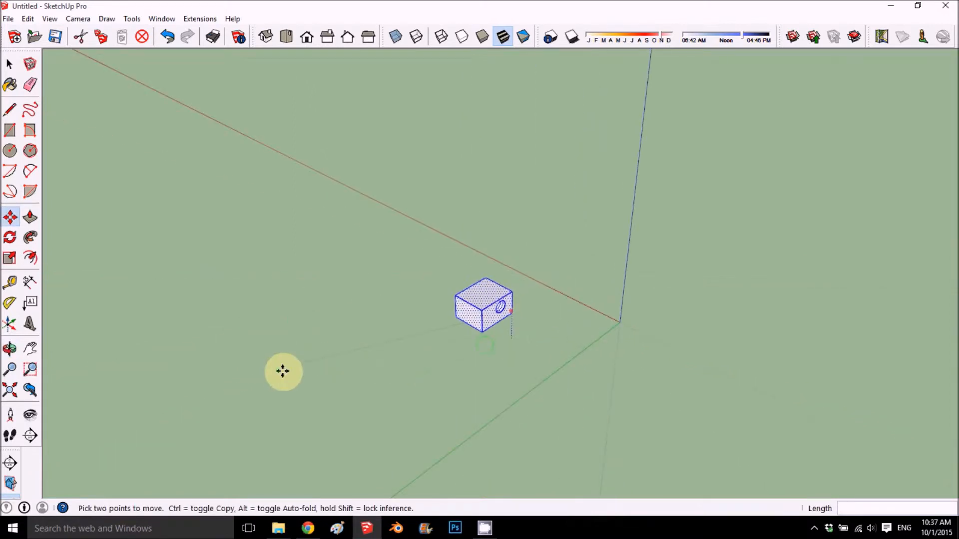
pyautogui.click(517, 312)
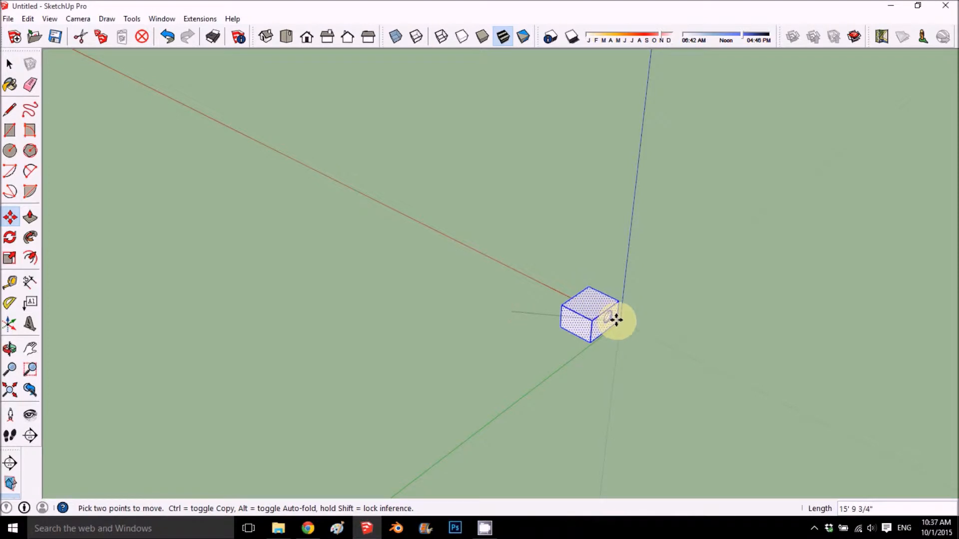
pyautogui.click(618, 324)
pyautogui.moveTo(617, 323); pyautogui.dragTo(509, 306, button='middle')
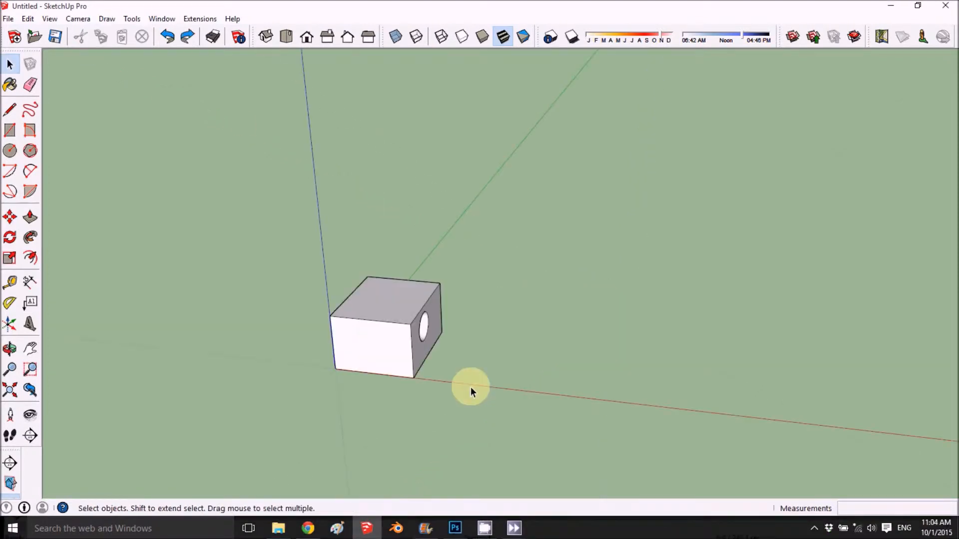
# Step: Select the entire box and try to copy it about 12' 3" along the red axis from its corner at the origin
pyautogui.tripleClick(381, 337)
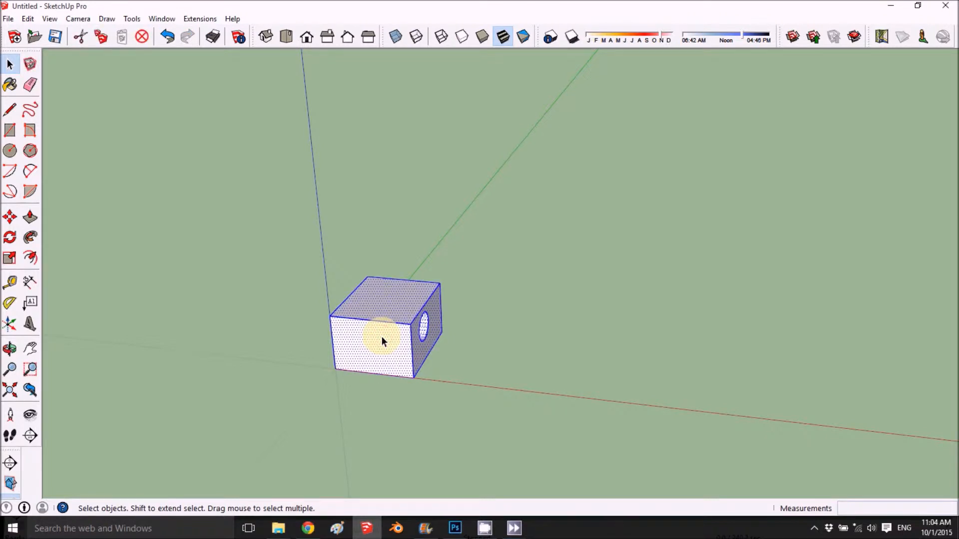
pyautogui.press('m')
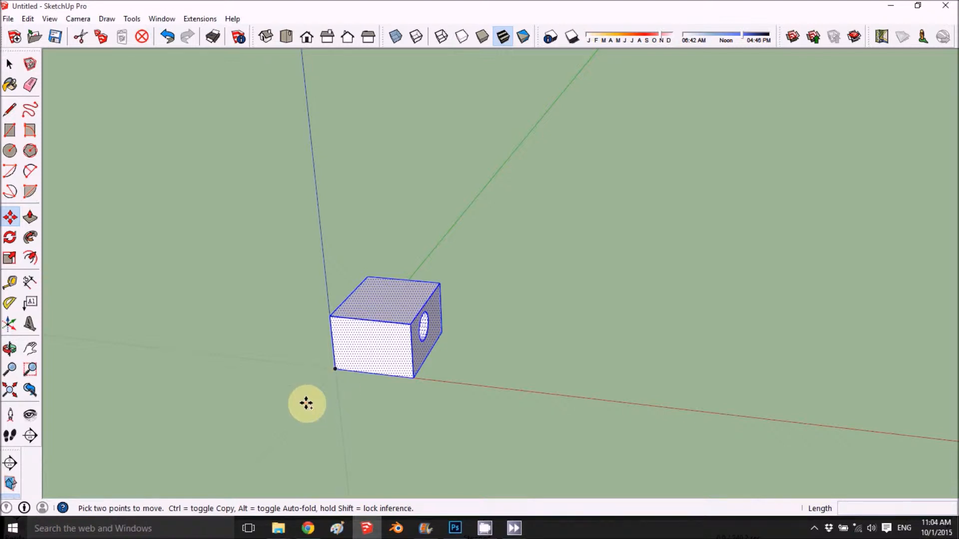
pyautogui.click(334, 368)
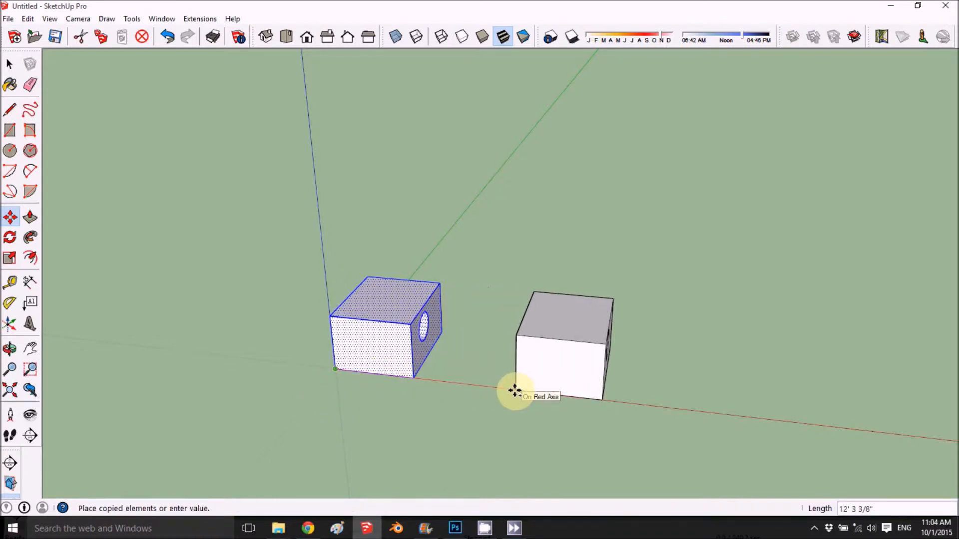
pyautogui.press('Escape')
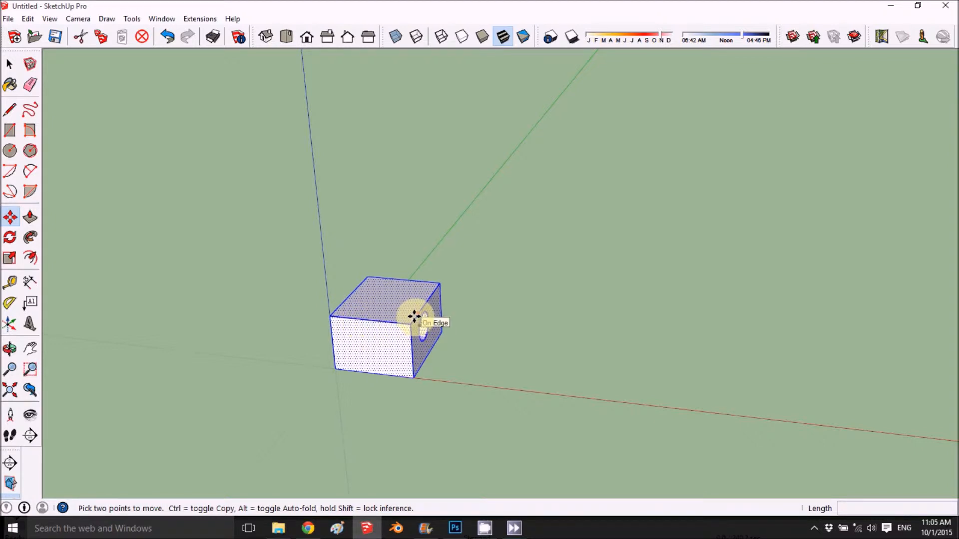
pyautogui.scroll(2, 407, 324)
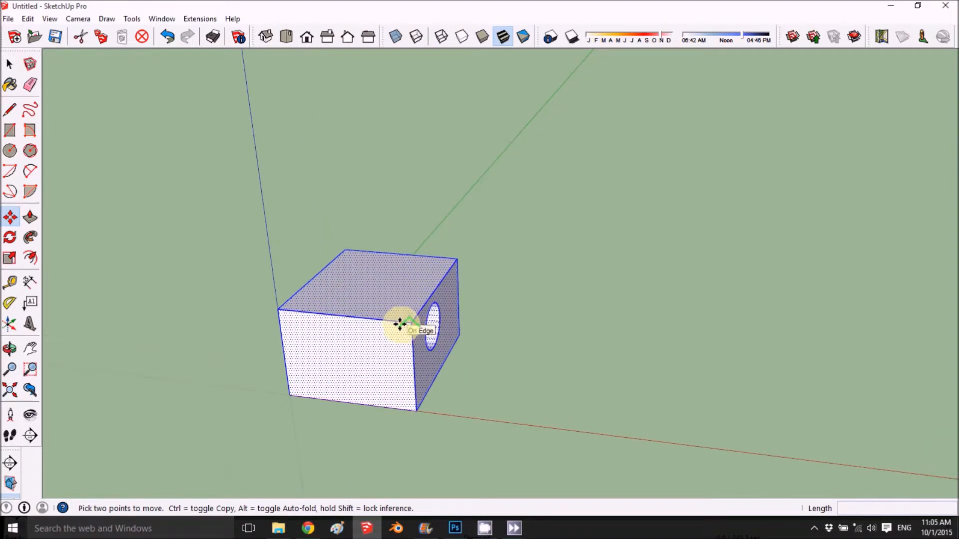
# Step: Copy the selected box 15' along the red axis from its corner at the origin
pyautogui.click(288, 394)
pyautogui.press('ctrl')
pyautogui.scroll(-4, 429, 354)
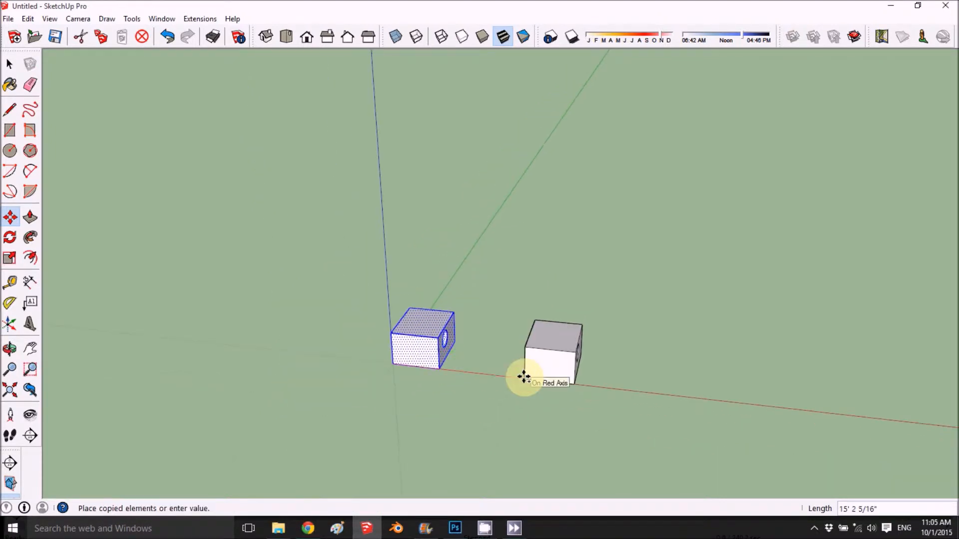
pyautogui.write('15')
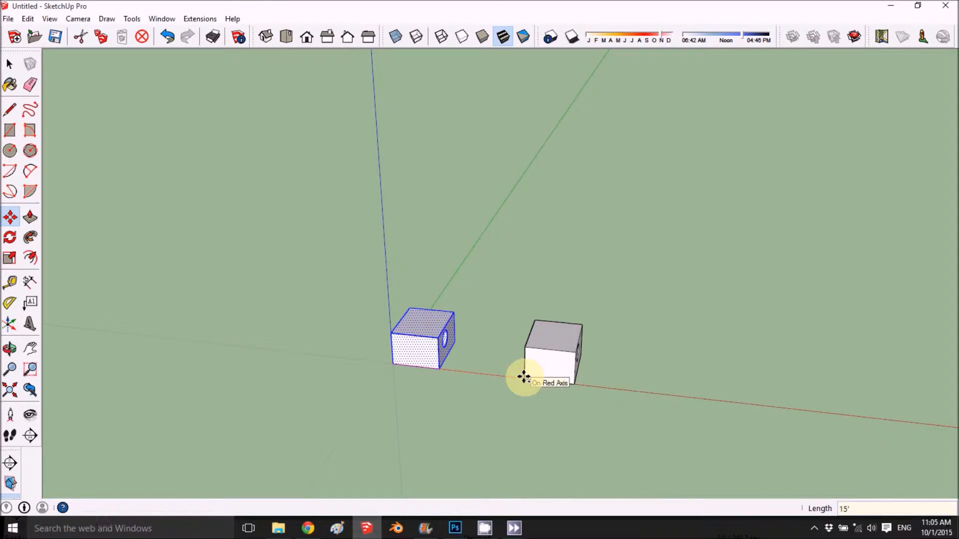
pyautogui.press('Return')
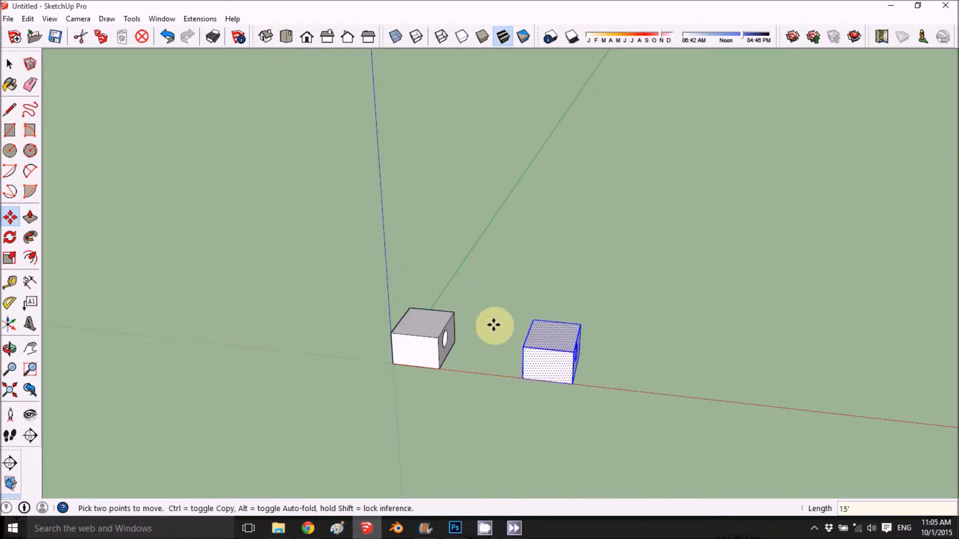
# Step: Multiply the last copy with *5 to array five boxes along the red axis at the same spacing
pyautogui.moveTo(495, 342); pyautogui.dragTo(706, 341, button='middle')
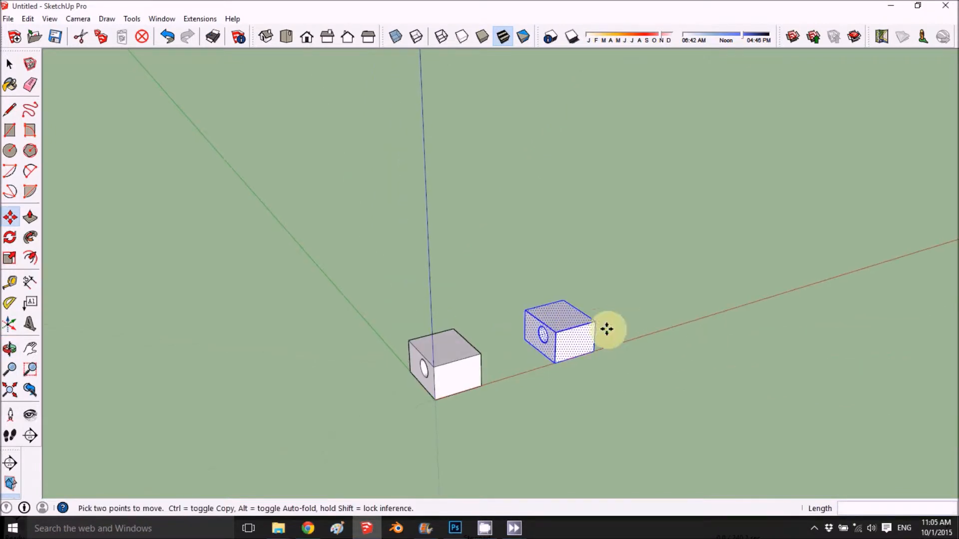
pyautogui.scroll(-1, 610, 344)
pyautogui.scroll(1, 610, 344)
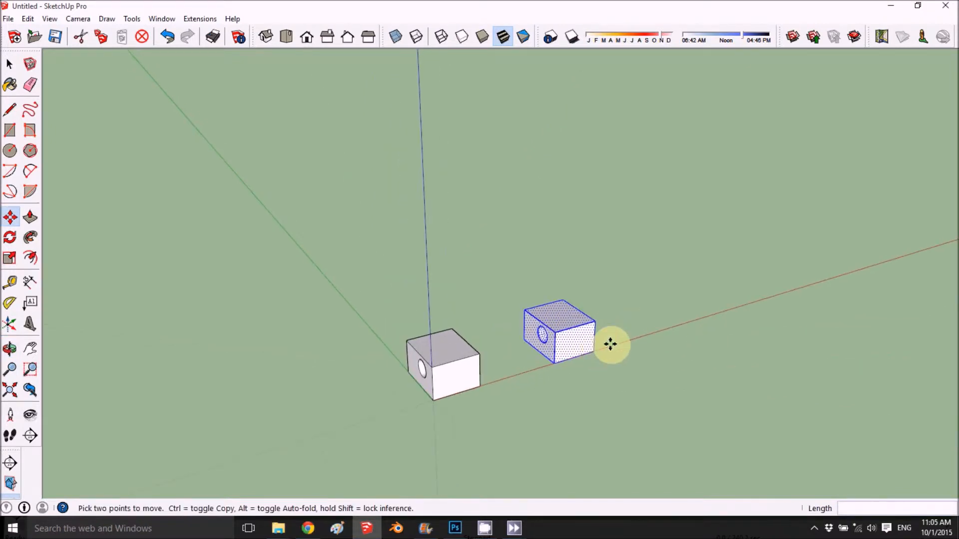
pyautogui.scroll(1, 610, 344)
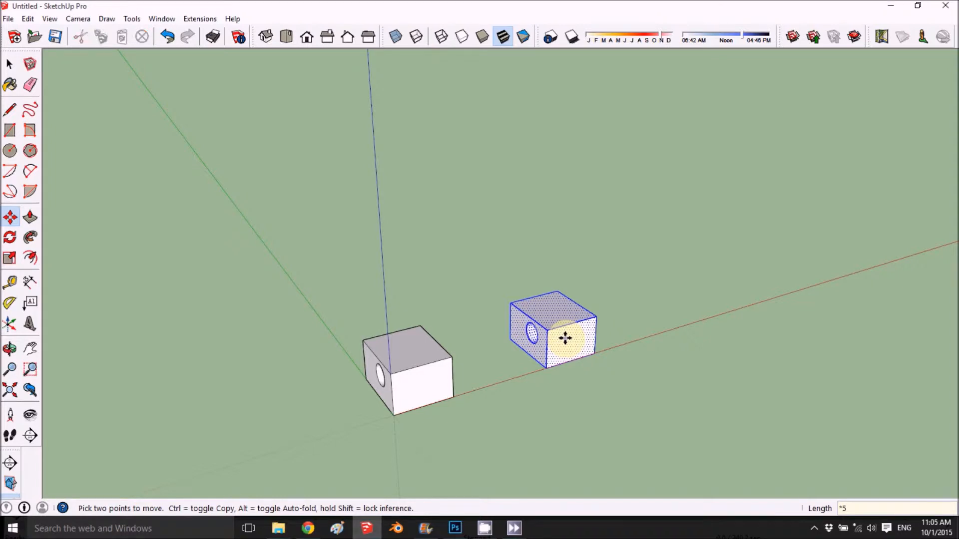
pyautogui.press('Return')
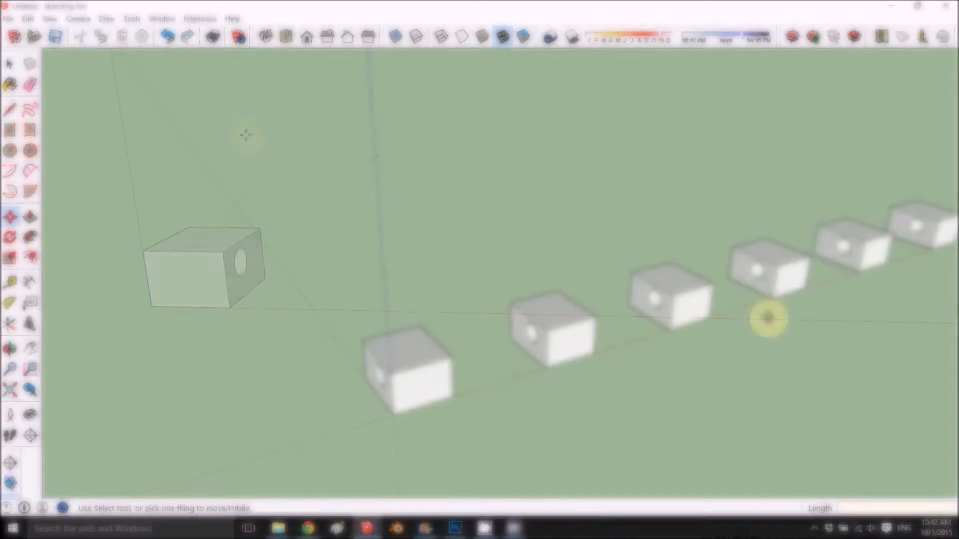
# Step: Select the entire box at the origin, including all its connected faces and edges
pyautogui.press('o')
pyautogui.moveTo(220, 222); pyautogui.dragTo(218, 242)
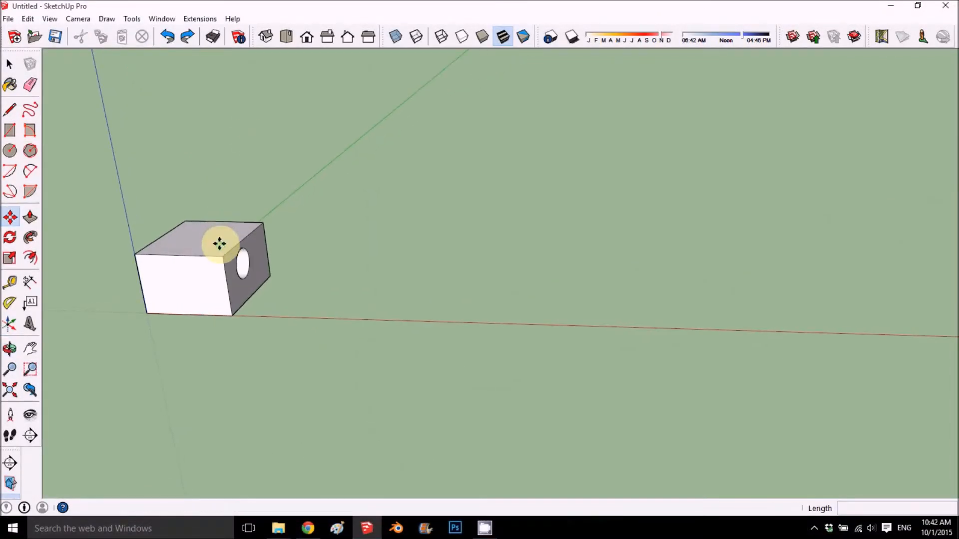
pyautogui.press('m')
pyautogui.click(7, 64)
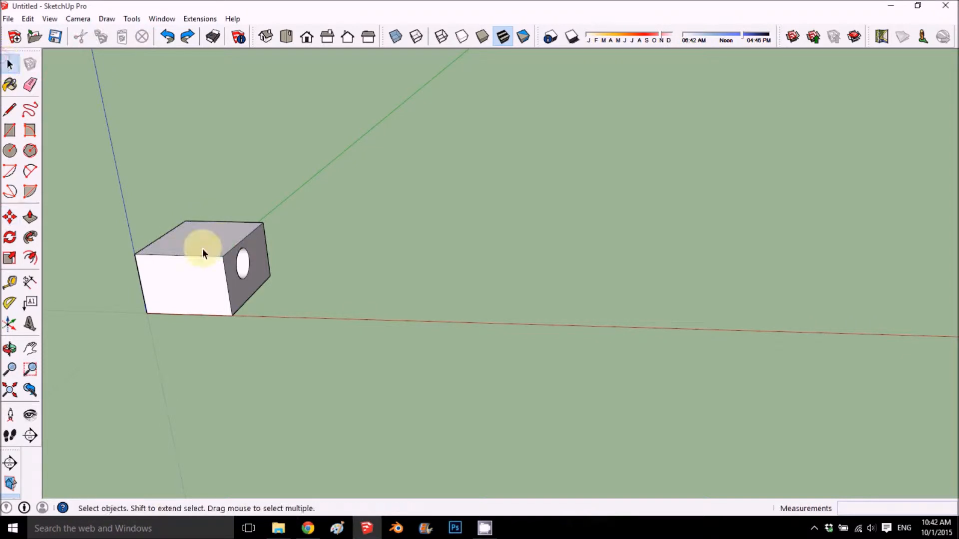
pyautogui.moveTo(241, 261); pyautogui.dragTo(239, 273, button='middle')
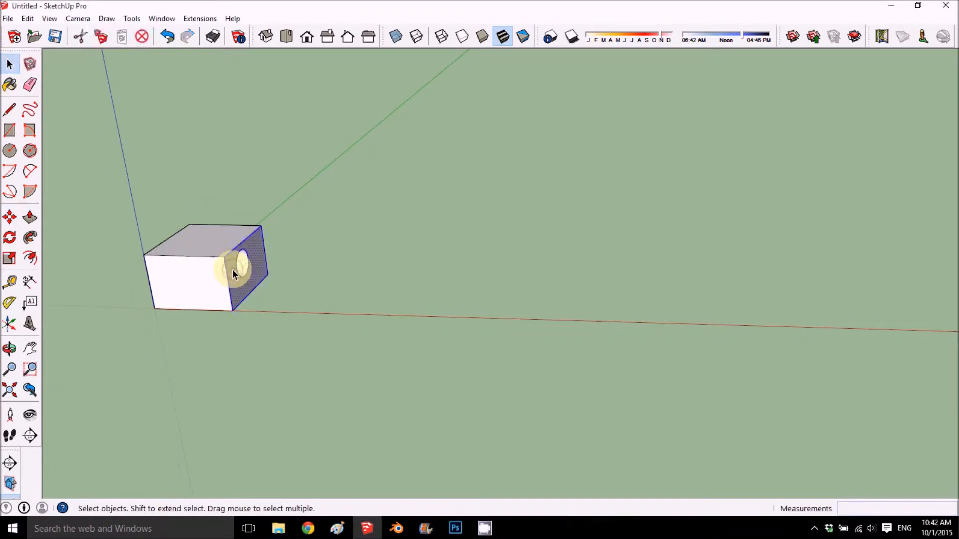
pyautogui.tripleClick(232, 269)
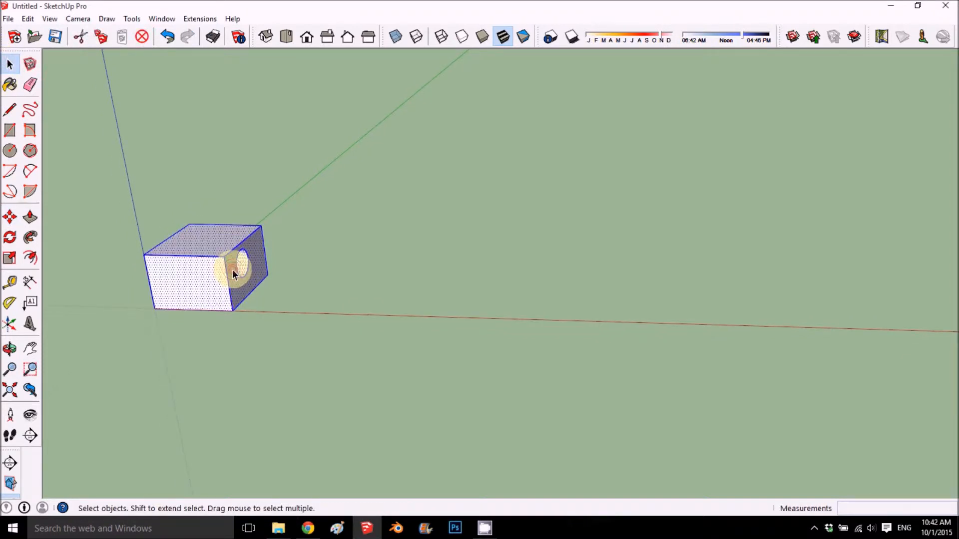
pyautogui.click(9, 218)
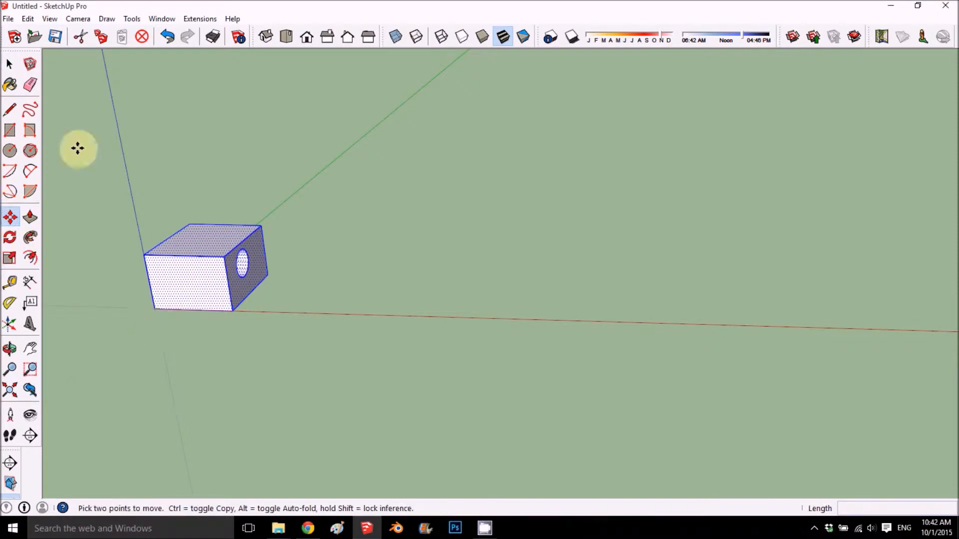
pyautogui.click(9, 64)
pyautogui.tripleClick(199, 284)
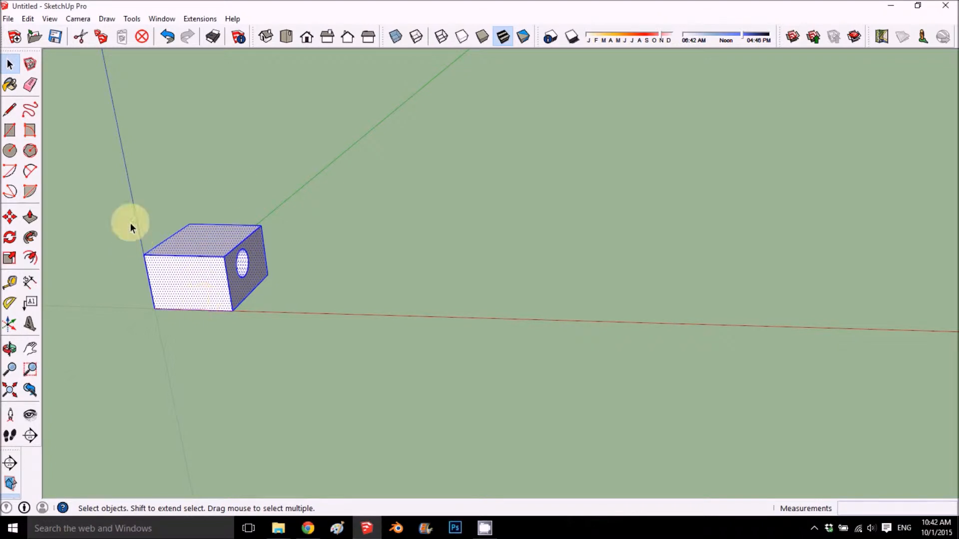
# Step: Copy the selected box 50' along the red axis from its bottom corner at the origin
pyautogui.click(16, 221)
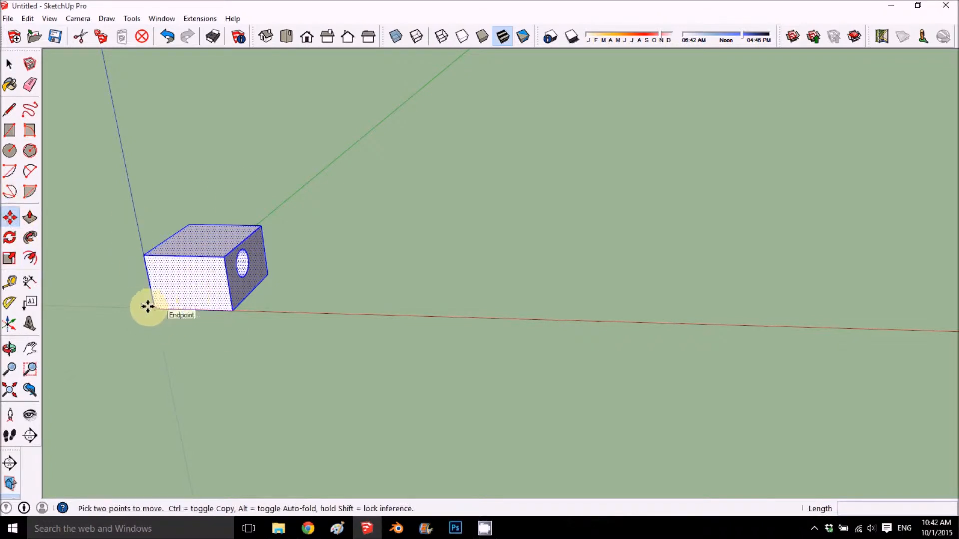
pyautogui.moveTo(148, 307); pyautogui.dragTo(766, 323)
pyautogui.press('ctrl')
pyautogui.scroll(-3, 554, 315)
pyautogui.write('50')
pyautogui.press('Return')
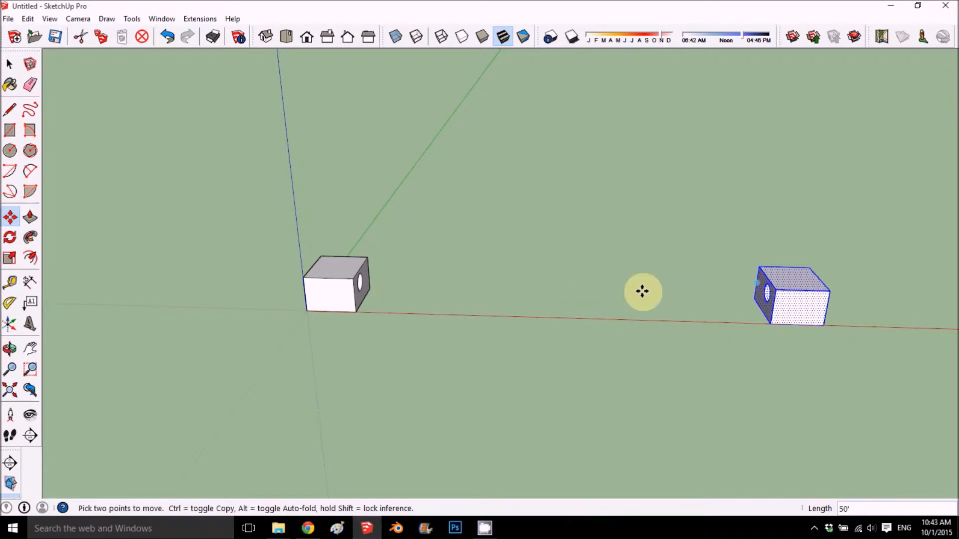
# Step: Divide the 50' span between the two boxes into five equal intervals of copies, and re-divide it with /3
pyautogui.moveTo(535, 301); pyautogui.dragTo(688, 283, button='middle')
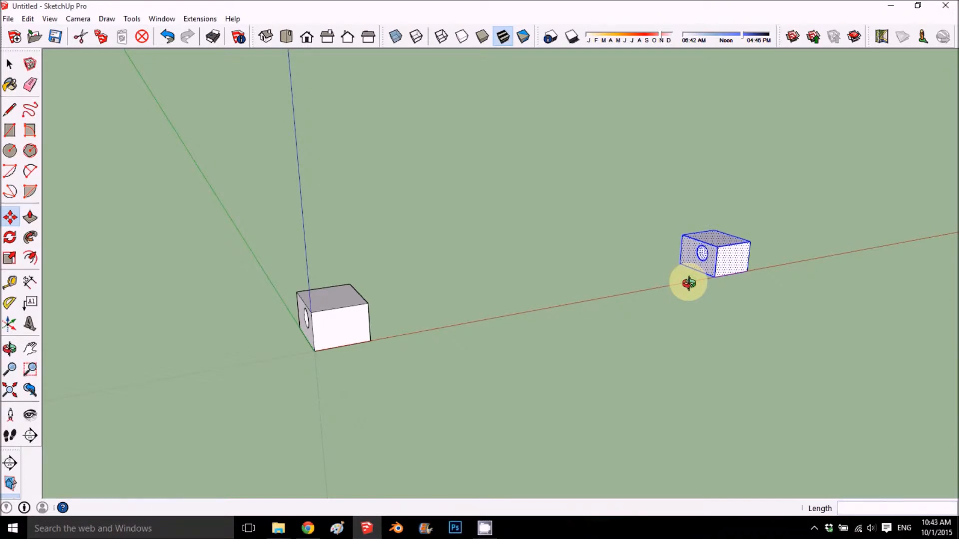
pyautogui.moveTo(711, 246); pyautogui.dragTo(599, 293, button='middle')
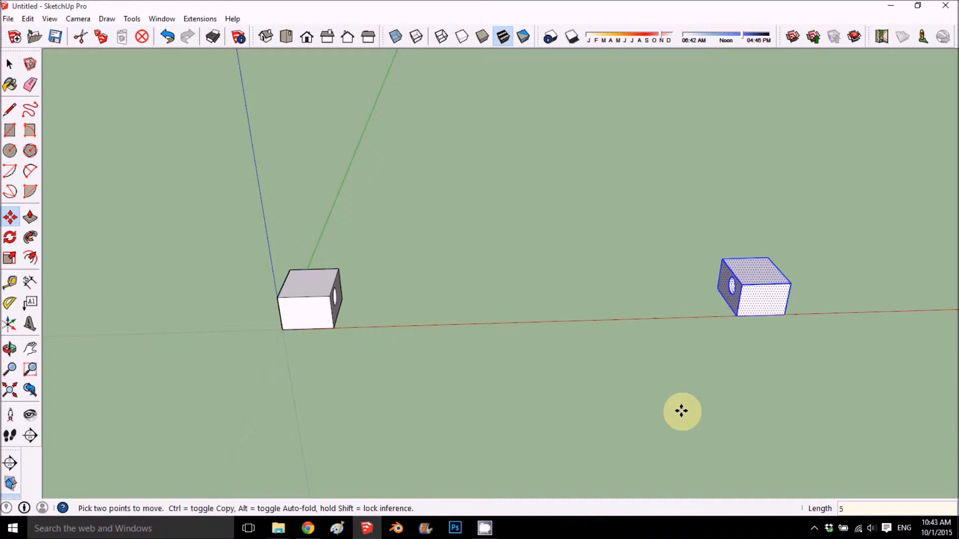
pyautogui.press('Return')
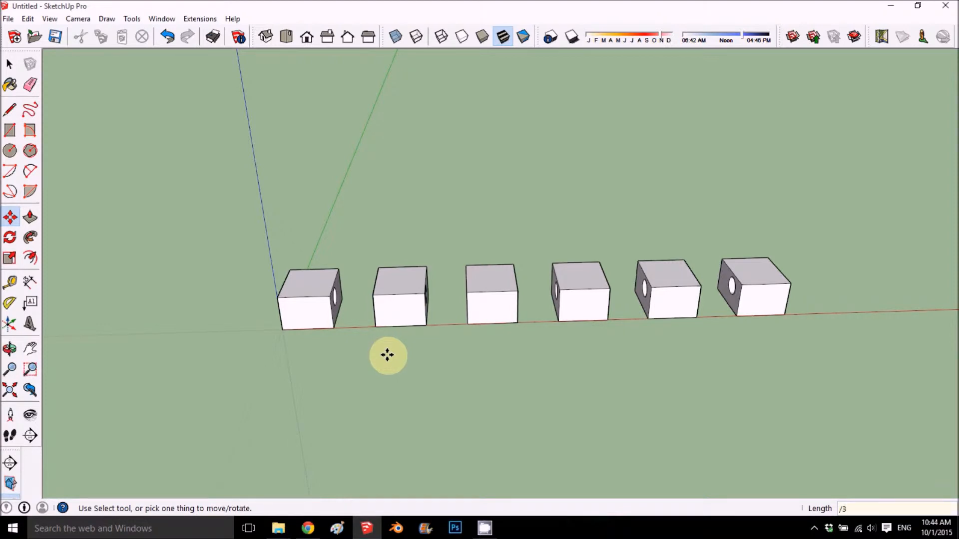
pyautogui.press('Return')
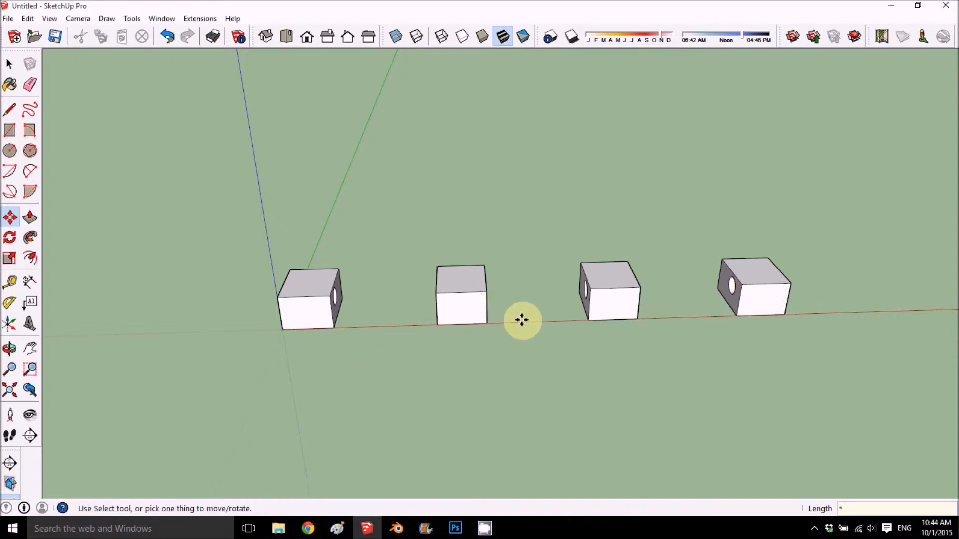
# Step: Replace the divided copies with a *5 array that repeats the 50' spacing along the red axis
pyautogui.press('Return')
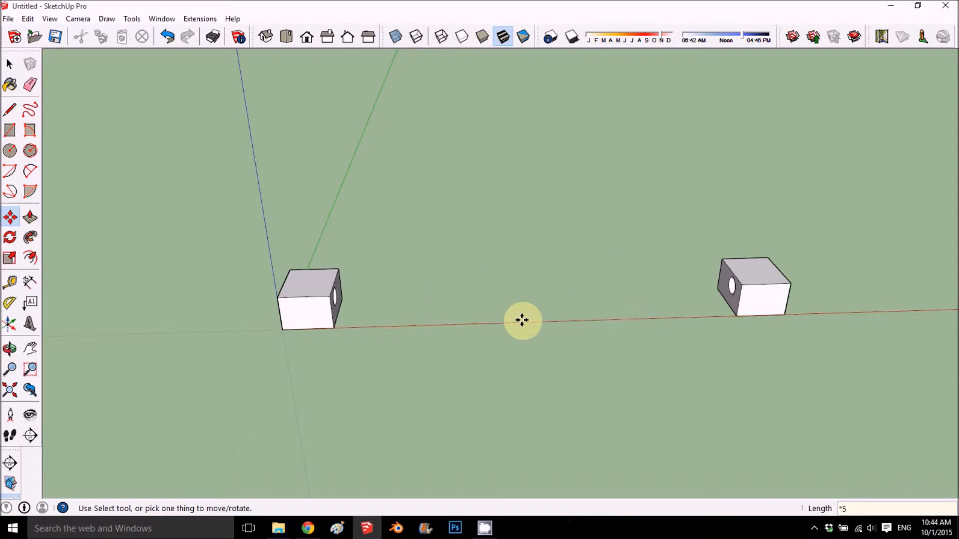
pyautogui.moveTo(520, 312); pyautogui.dragTo(799, 233, button='middle')
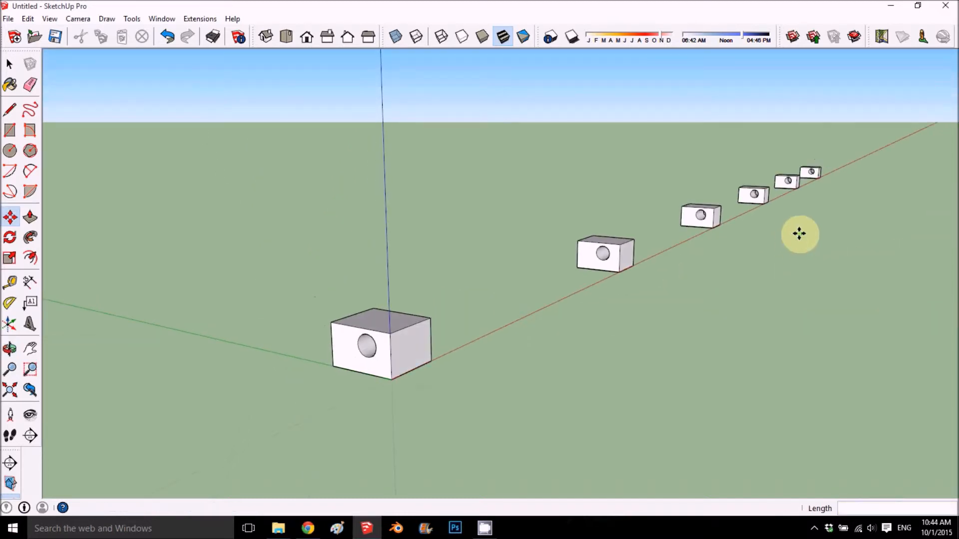
pyautogui.scroll(2, 799, 233)
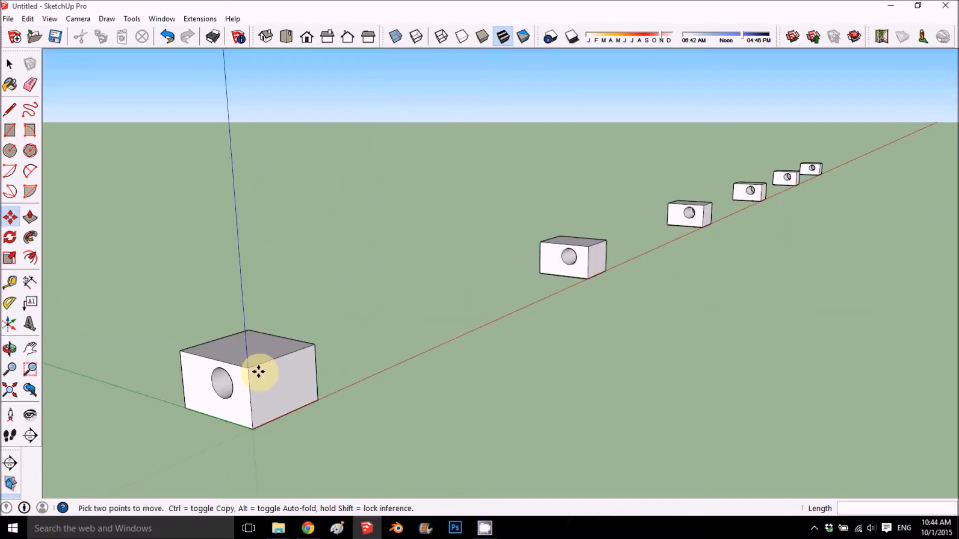
pyautogui.moveTo(546, 308); pyautogui.dragTo(422, 339, button='middle')
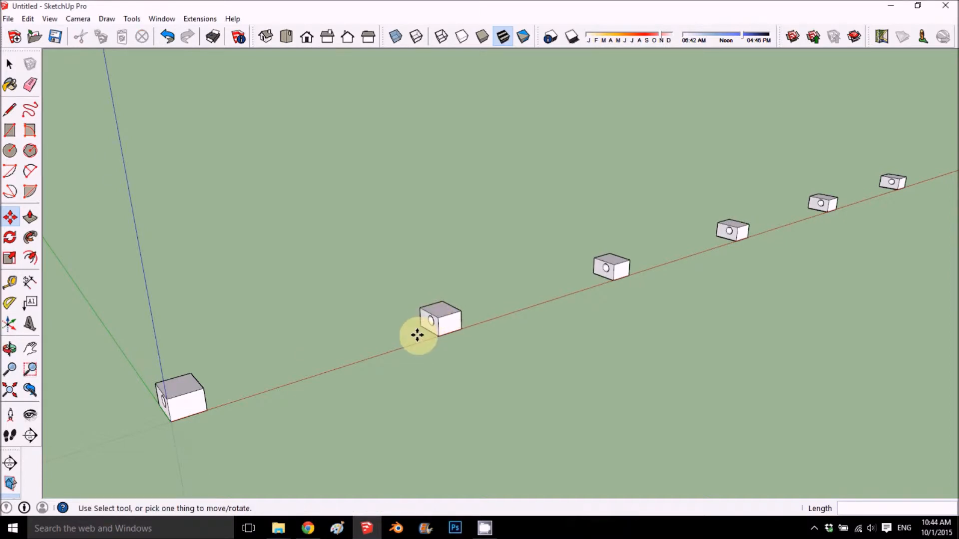
# Step: Undo the array and the copy of the box along the red axis
pyautogui.hotkey('ctrl', 'z')
pyautogui.moveTo(338, 323); pyautogui.dragTo(177, 370, button='middle')
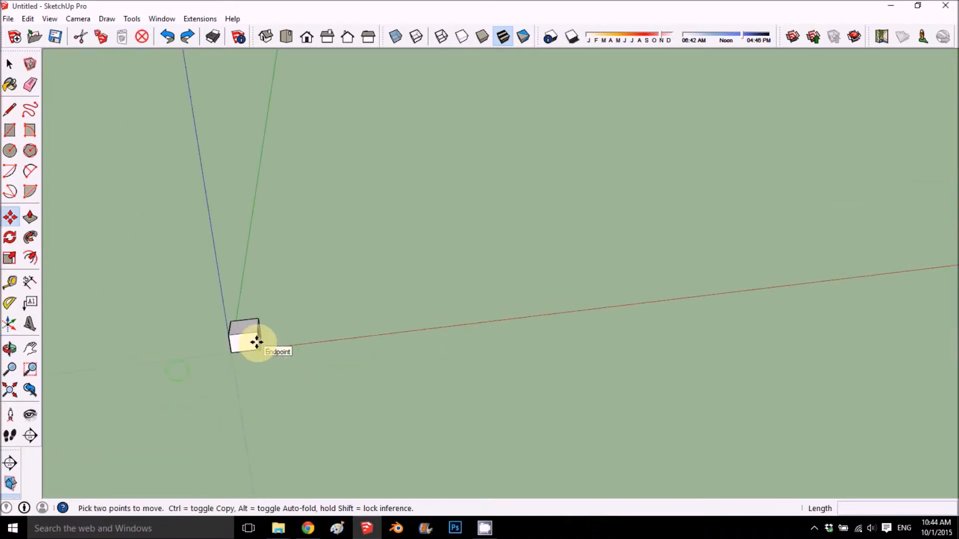
pyautogui.scroll(3, 257, 343)
pyautogui.moveTo(246, 336); pyautogui.dragTo(135, 347, button='middle')
pyautogui.scroll(5, 258, 297)
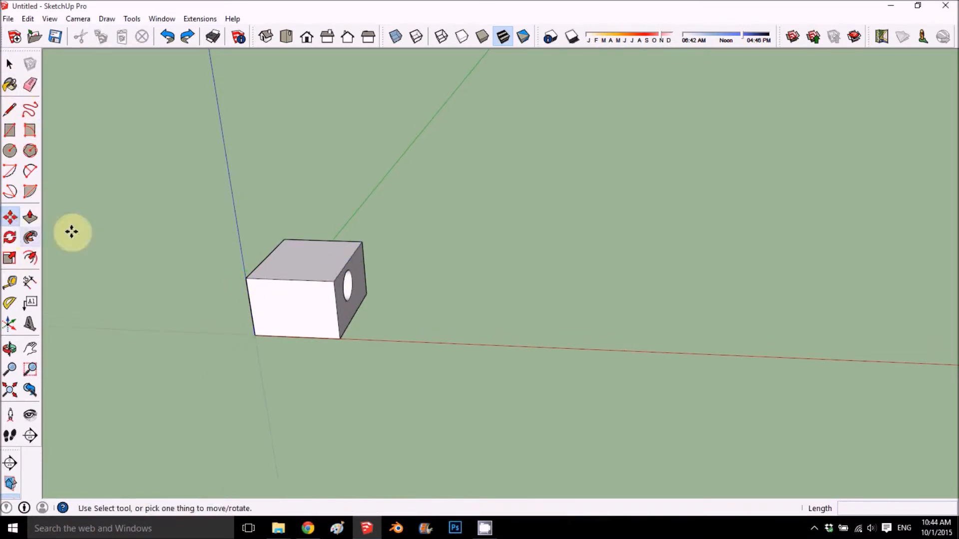
# Step: Select the entire box and rotate it 90° on the ground plane about its bottom corner on the red axis, bringing the hole side onto that axis
pyautogui.moveTo(155, 143); pyautogui.dragTo(507, 403)
pyautogui.tripleClick(315, 305)
pyautogui.moveTo(213, 178); pyautogui.dragTo(491, 361)
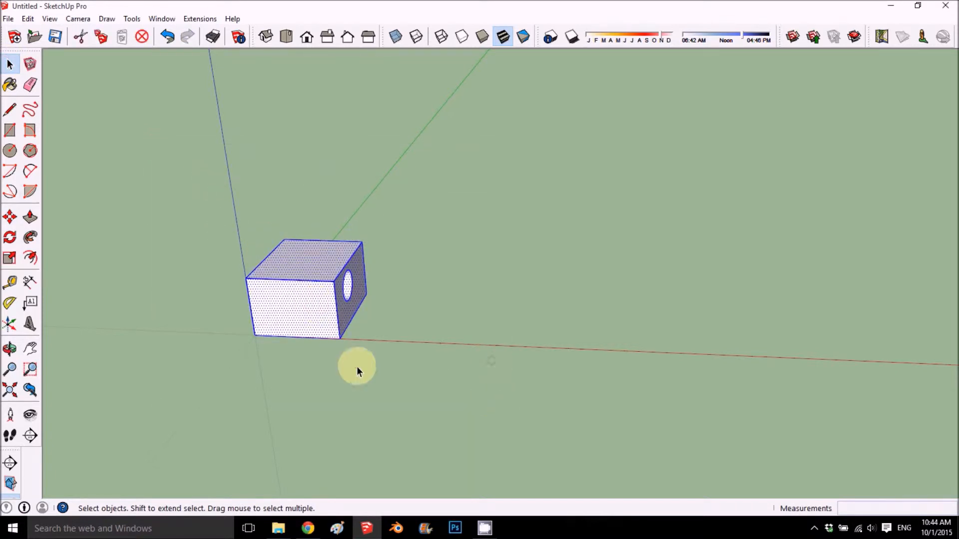
pyautogui.click(10, 237)
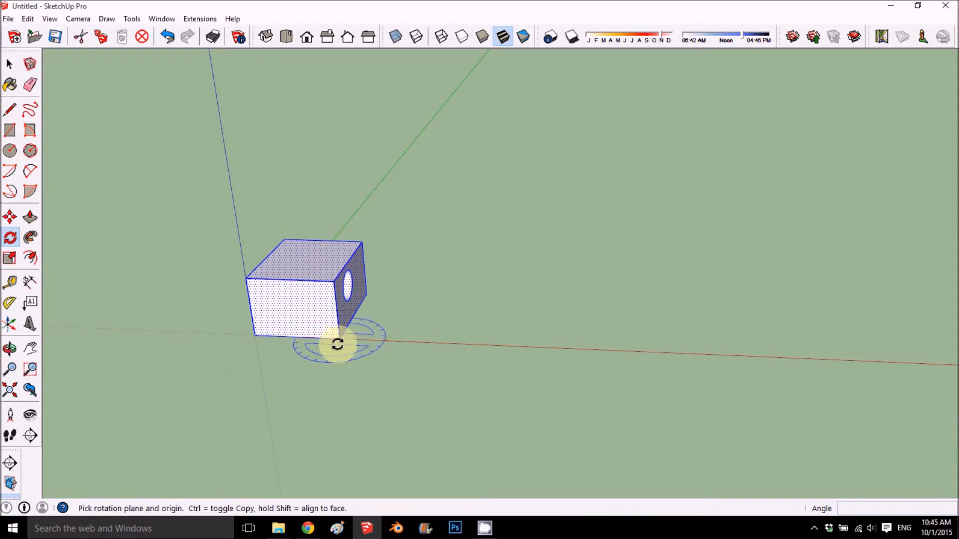
pyautogui.press('Left')
pyautogui.press('Up')
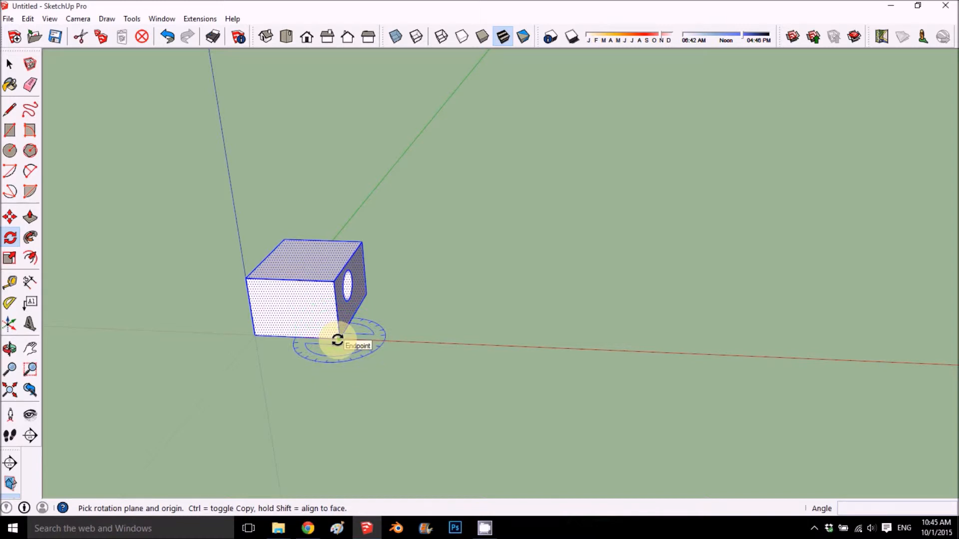
pyautogui.click(337, 340)
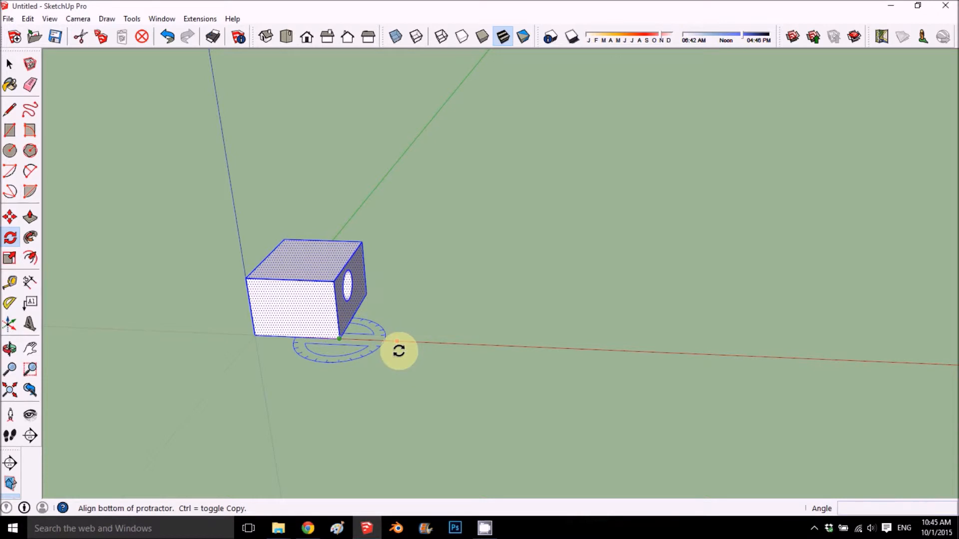
pyautogui.click(367, 293)
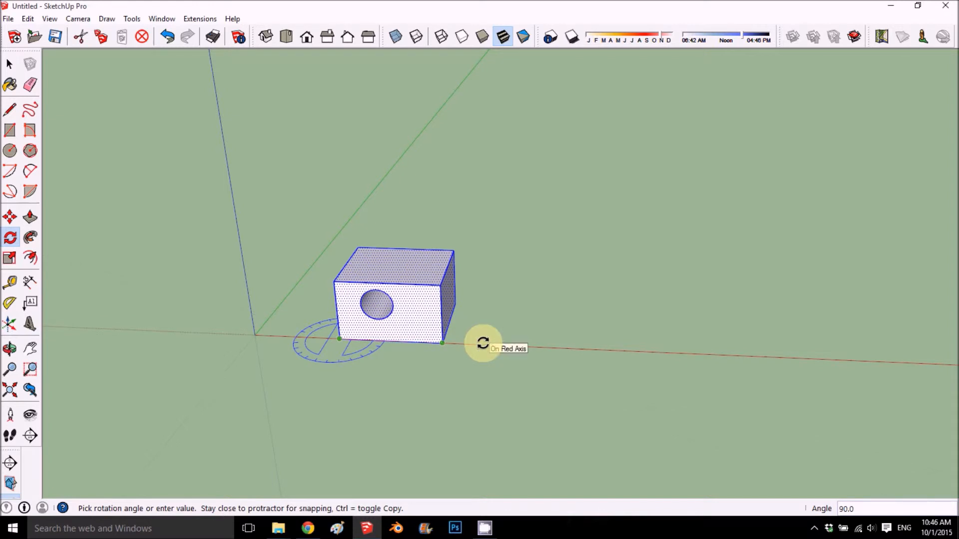
pyautogui.click(482, 343)
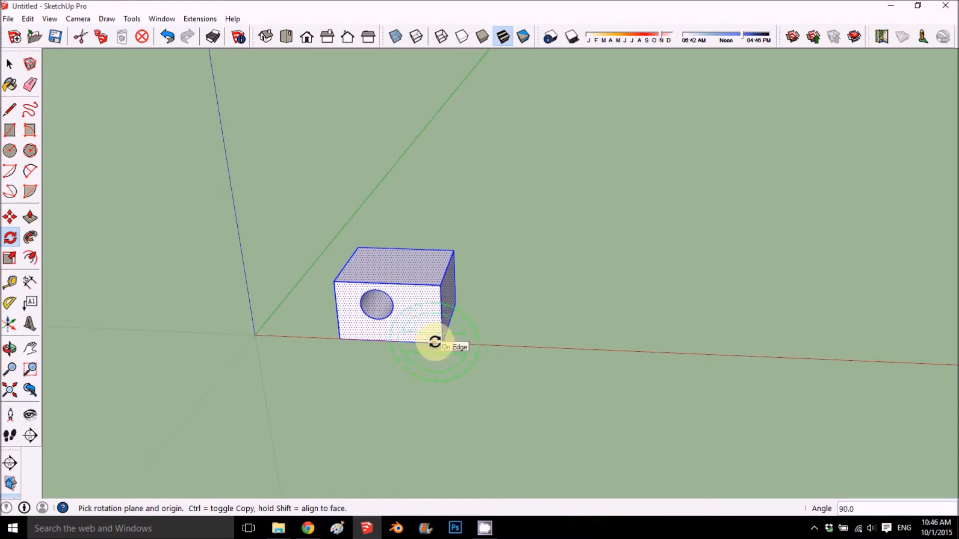
# Step: Rotate the box 90° about the green axis around its bottom front corner farthest from the origin, standing it on end
pyautogui.scroll(2, 439, 342)
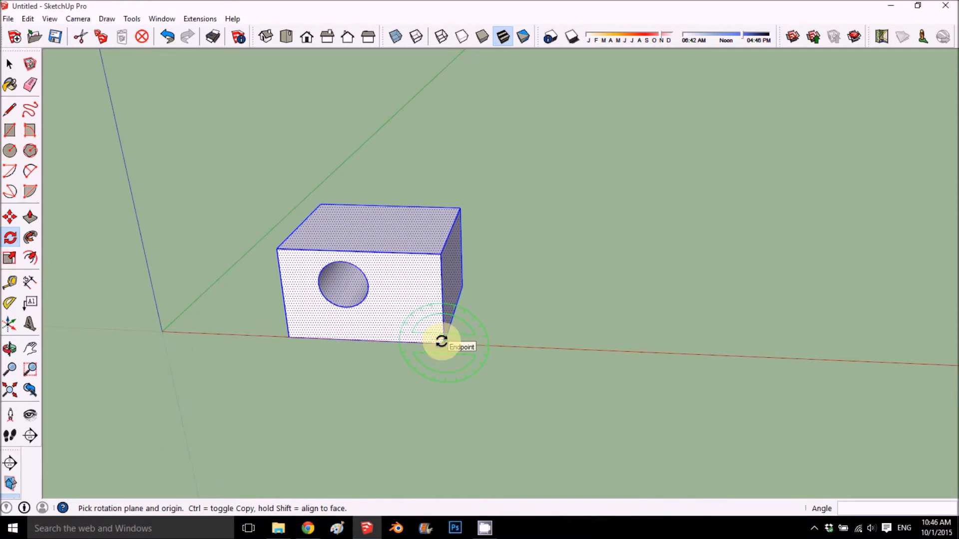
pyautogui.click(443, 343)
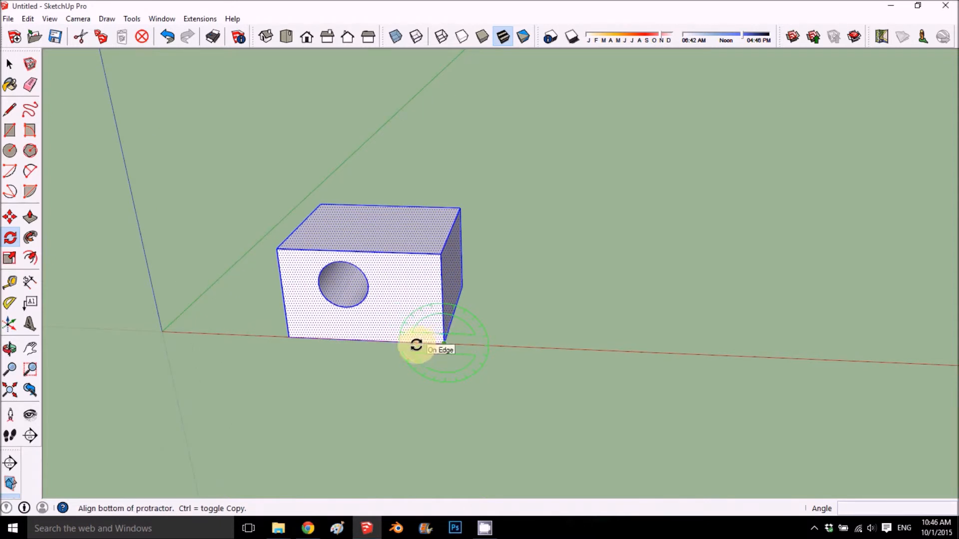
pyautogui.click(334, 339)
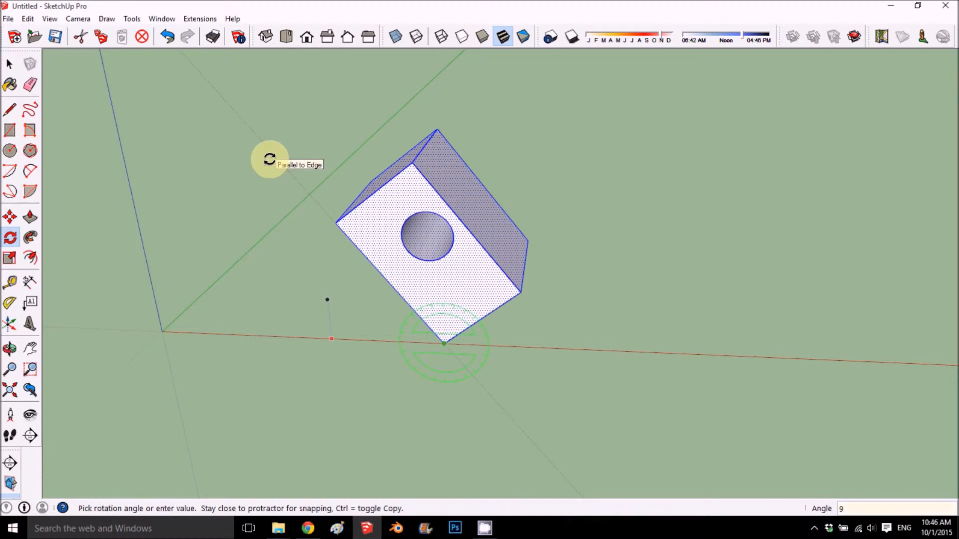
pyautogui.press('Escape')
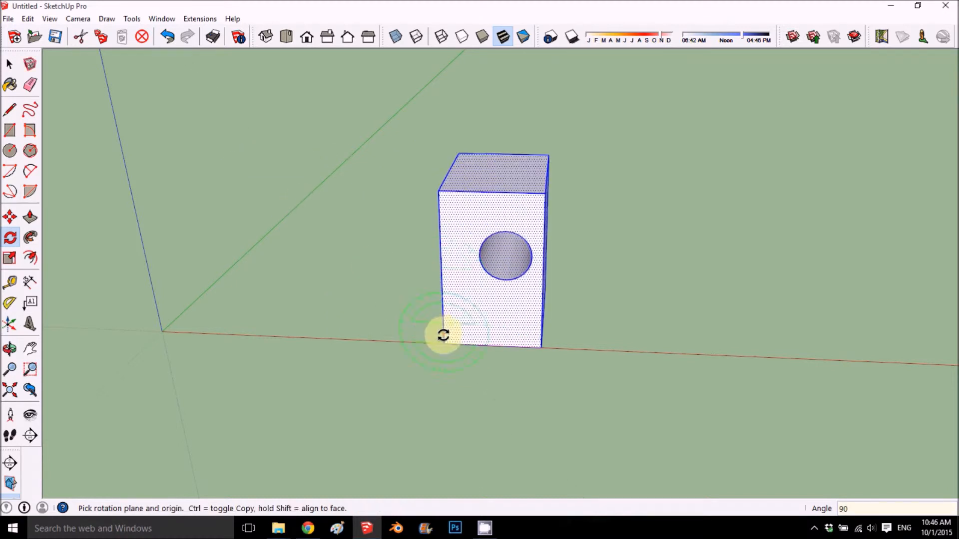
# Step: Try scaling the box uniformly to about 0.79 from its top front corner about the opposite point
pyautogui.moveTo(527, 325); pyautogui.dragTo(338, 319, button='middle')
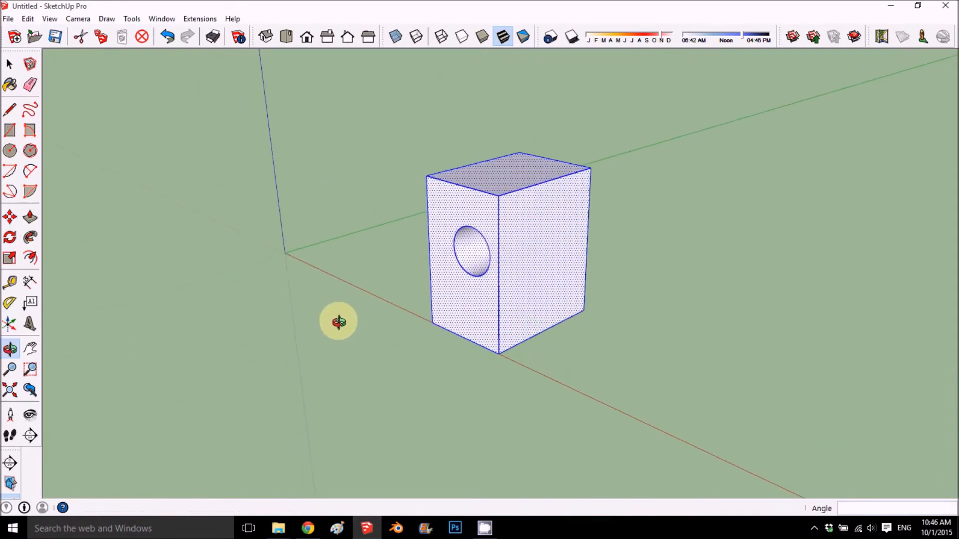
pyautogui.moveTo(572, 329); pyautogui.dragTo(699, 300, button='middle')
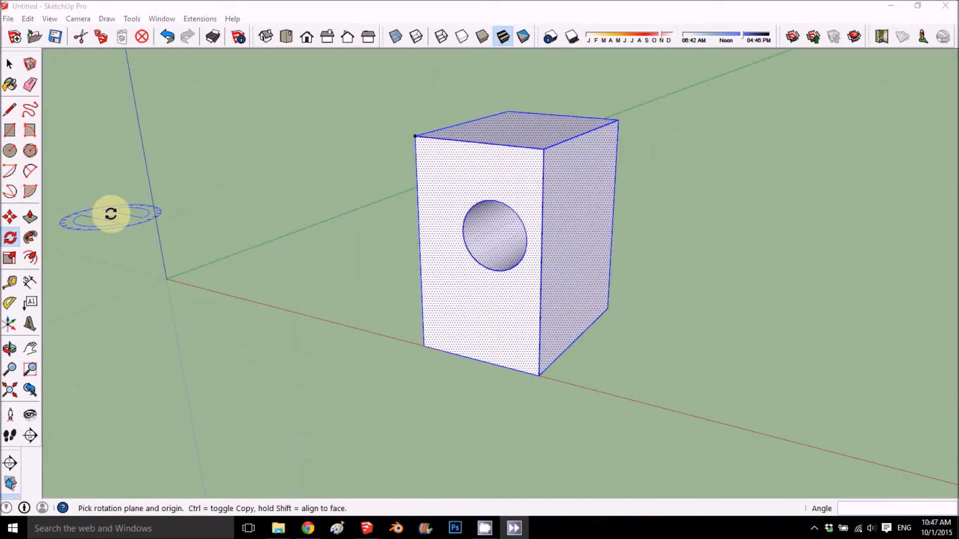
pyautogui.click(9, 259)
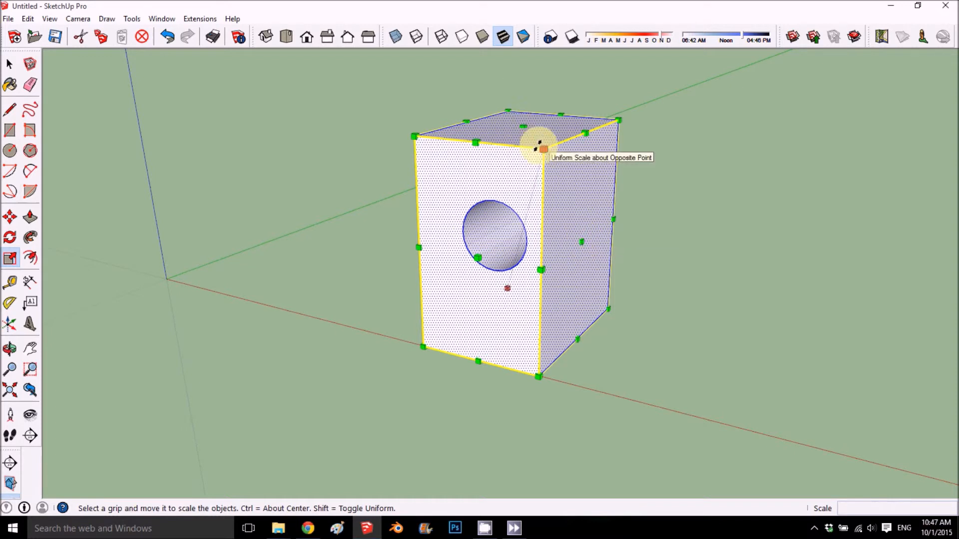
pyautogui.moveTo(538, 145); pyautogui.dragTo(537, 190)
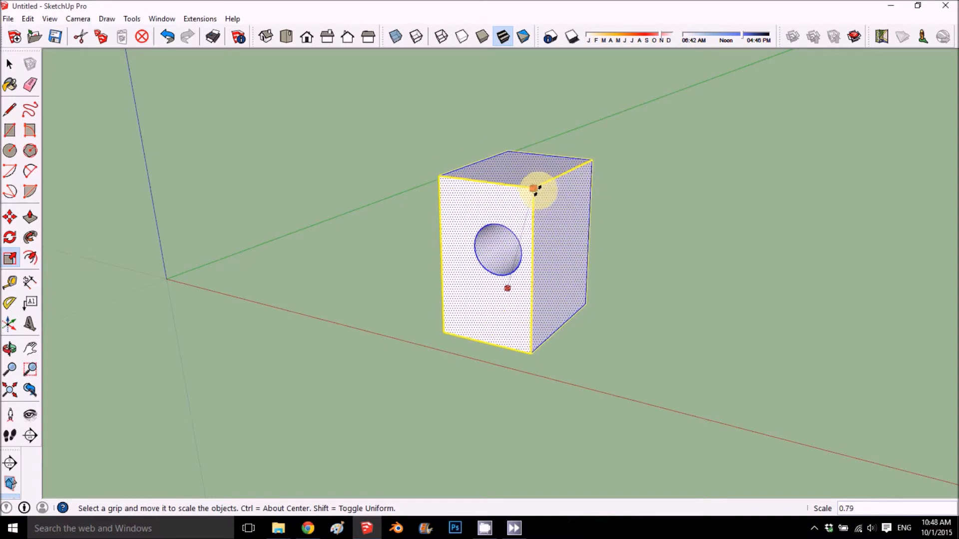
pyautogui.moveTo(536, 190); pyautogui.dragTo(524, 129)
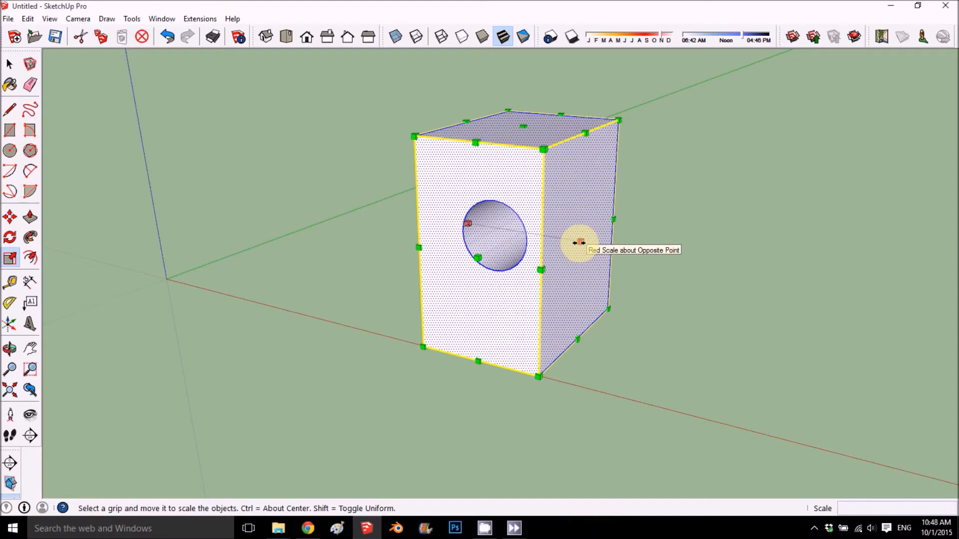
# Step: Try scaling the box to 0.5 along the red axis, inspect the hole's shape, and undo the scaling
pyautogui.moveTo(579, 240); pyautogui.dragTo(534, 234)
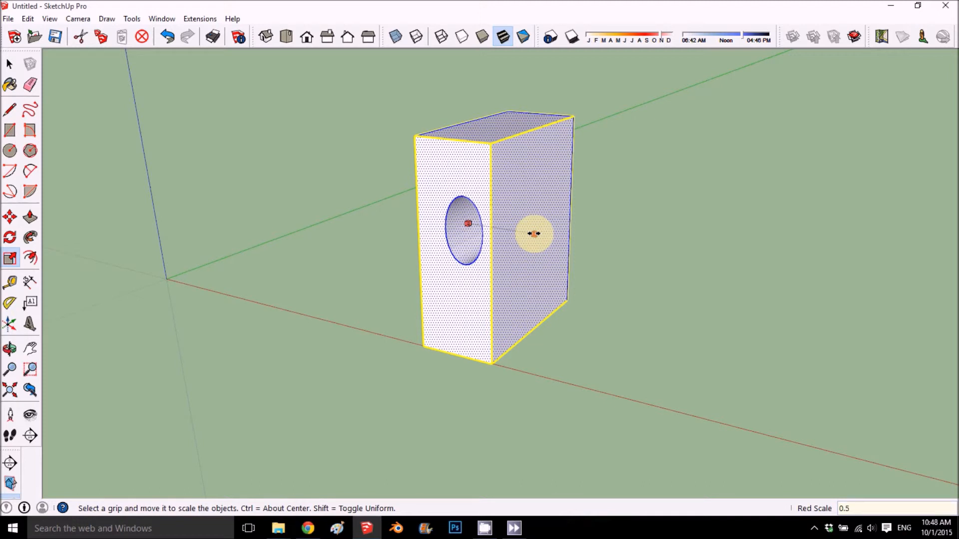
pyautogui.moveTo(533, 233); pyautogui.dragTo(531, 231)
pyautogui.moveTo(488, 285)
pyautogui.mouseDown(button='middle')
pyautogui.moveTo(652, 220)
pyautogui.moveTo(637, 203)
pyautogui.mouseUp(button='middle')
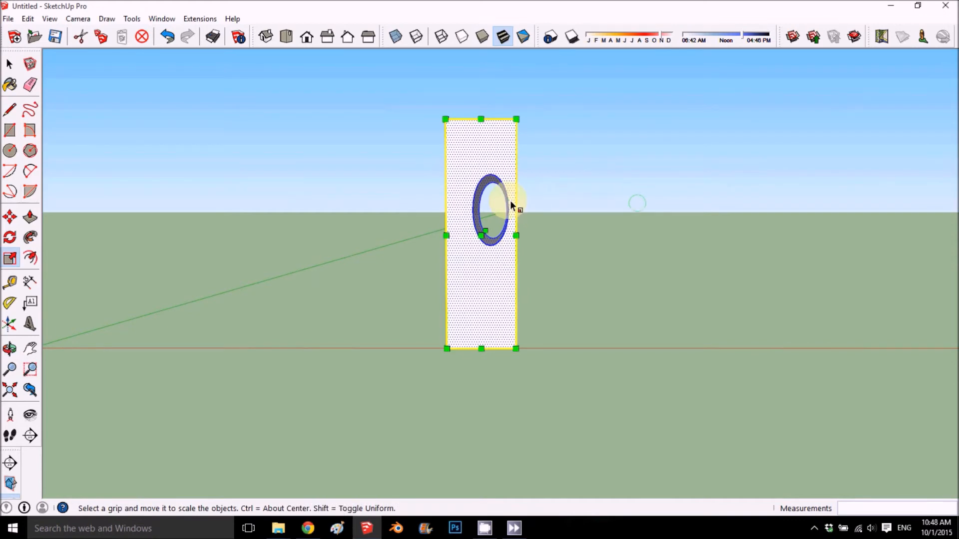
pyautogui.scroll(3, 511, 205)
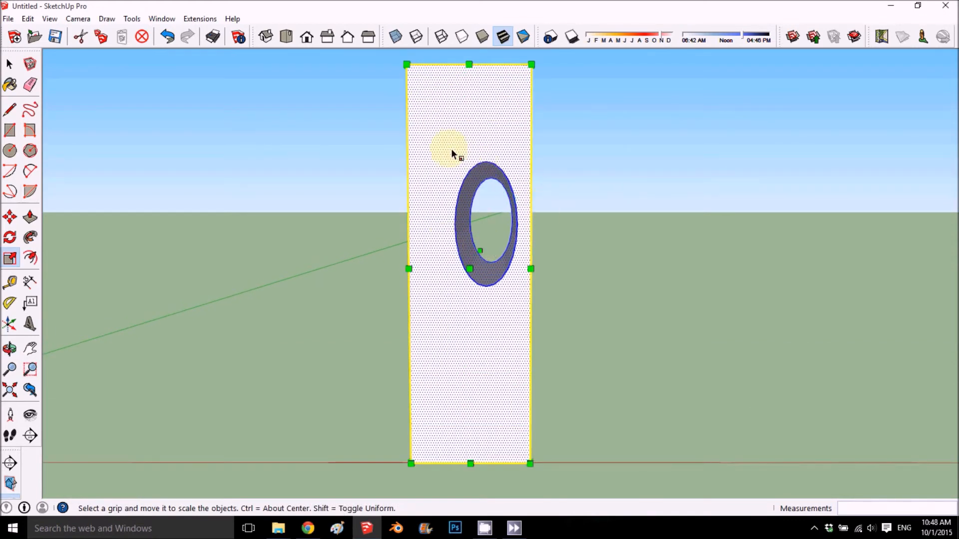
pyautogui.moveTo(474, 129); pyautogui.dragTo(431, 220, button='middle')
pyautogui.scroll(-3, 456, 194)
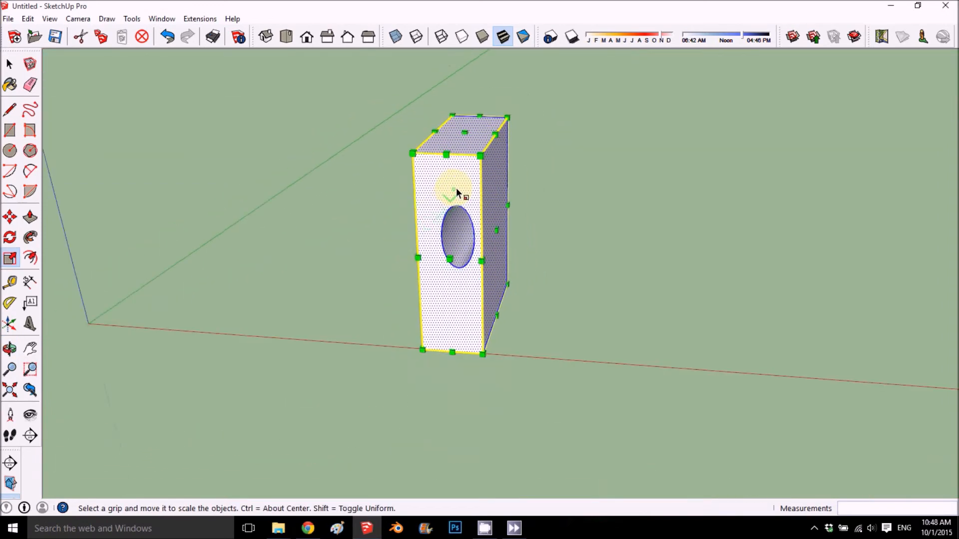
pyautogui.middleClick(515, 297)
pyautogui.moveTo(515, 296); pyautogui.dragTo(486, 348, button='middle')
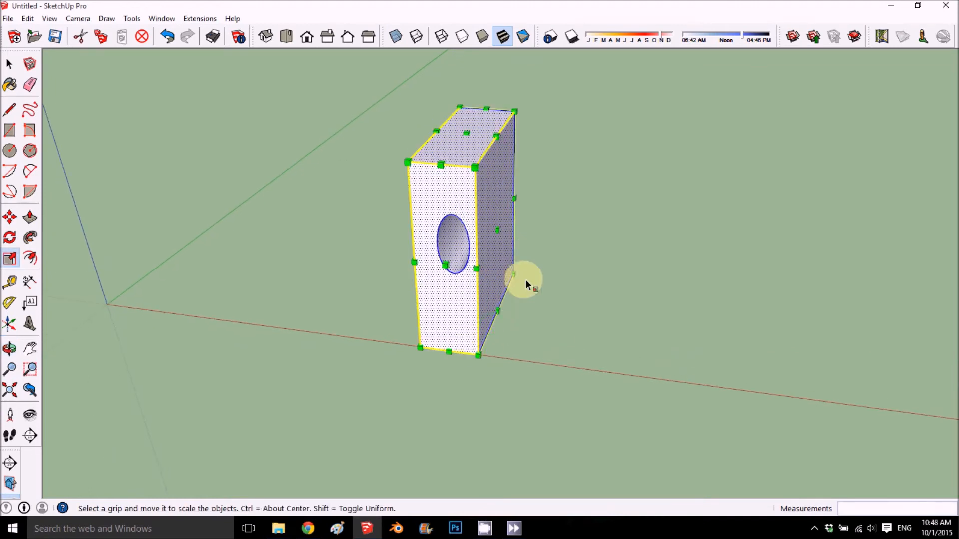
pyautogui.hotkey('ctrl', 'z')
# Step: Shrink the box uniformly by its top back corner, and enlarge it again with a final scale factor of 2.50
pyautogui.moveTo(570, 115); pyautogui.dragTo(505, 210)
pyautogui.moveTo(505, 210); pyautogui.dragTo(419, 290, button='middle')
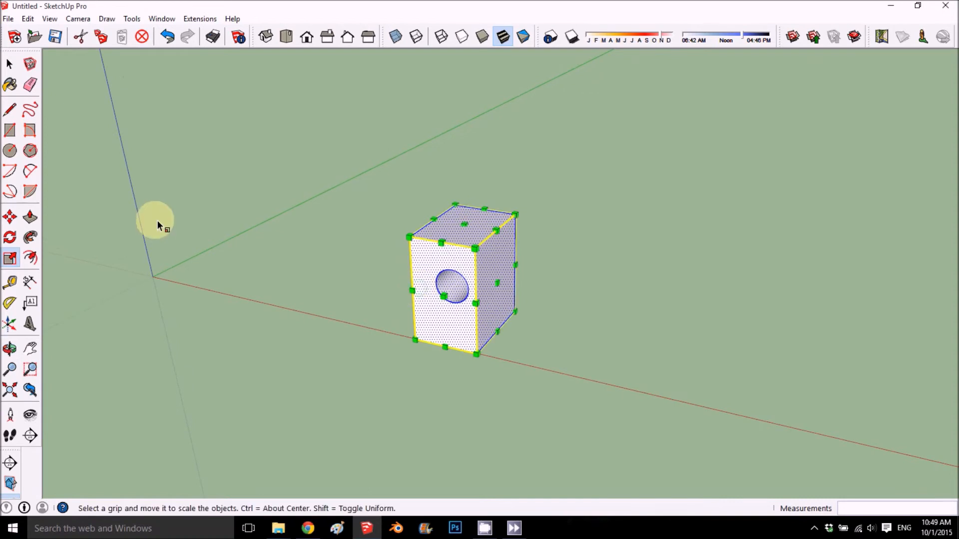
pyautogui.moveTo(516, 215); pyautogui.dragTo(538, 180)
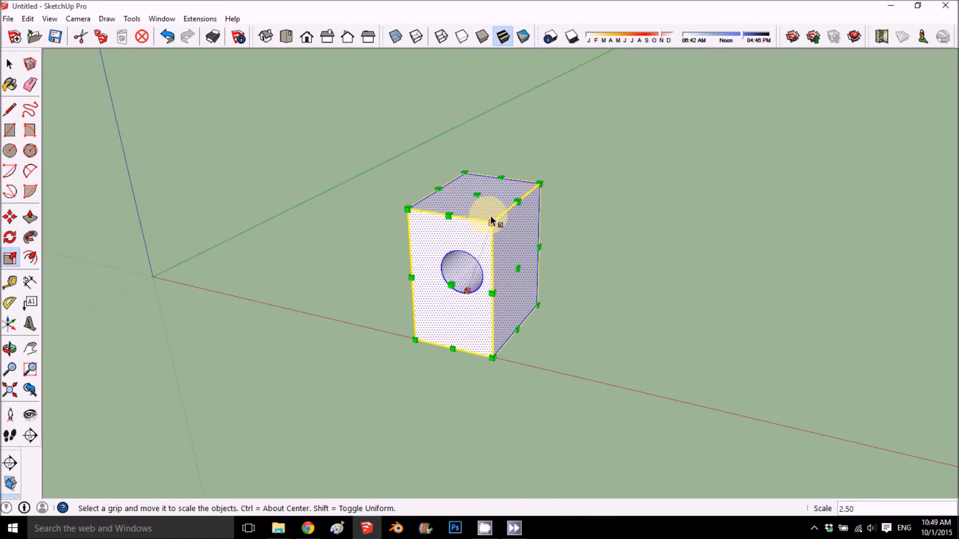
# Step: Try scaling the box to about 0.62 along the blue axis from its top face, and clear the selection
pyautogui.moveTo(474, 193); pyautogui.dragTo(474, 246)
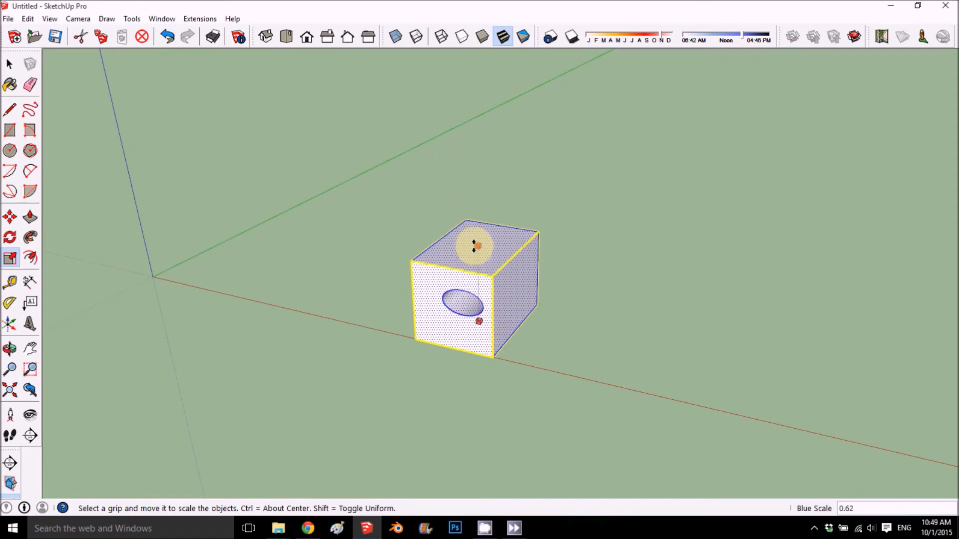
pyautogui.press('Escape')
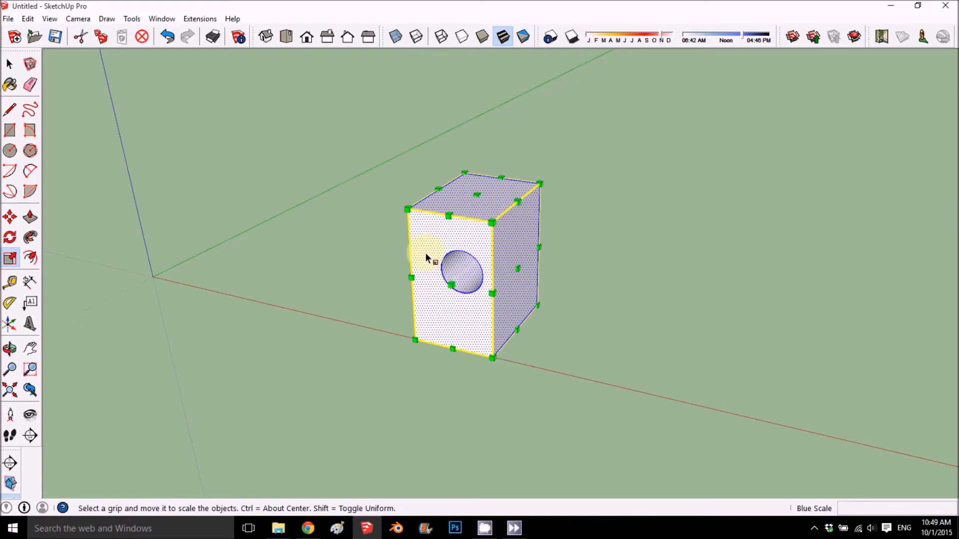
pyautogui.click(378, 312)
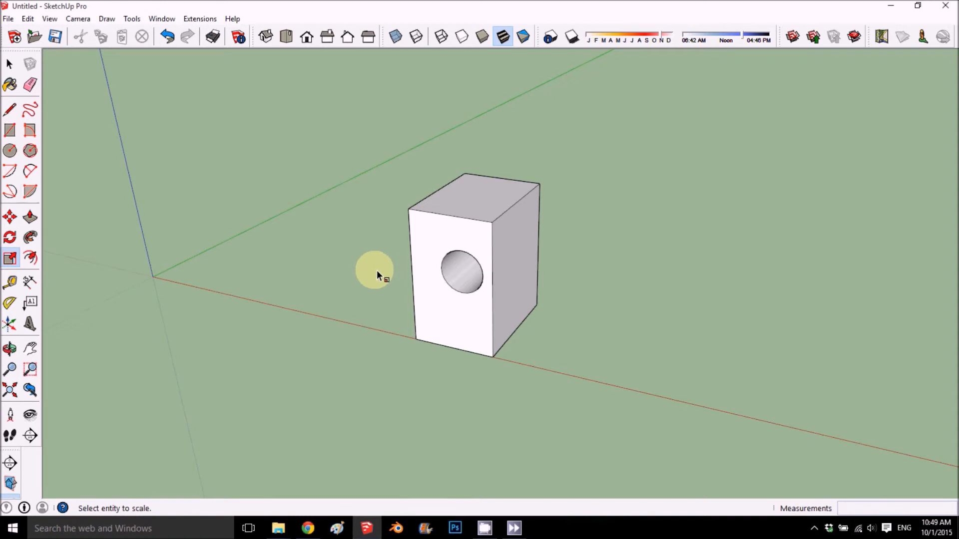
# Step: Select the side face nearest the origin with its edges, and move it inward about 10 1/4" along the red axis
pyautogui.moveTo(447, 258); pyautogui.dragTo(519, 253, button='middle')
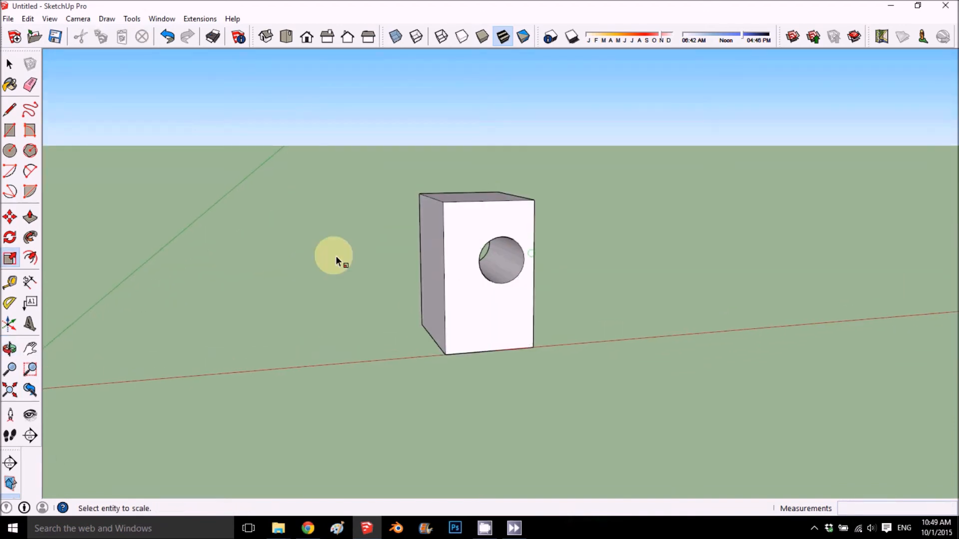
pyautogui.click(9, 64)
pyautogui.moveTo(337, 206); pyautogui.dragTo(441, 264, button='middle')
pyautogui.click(441, 264)
pyautogui.doubleClick(440, 259)
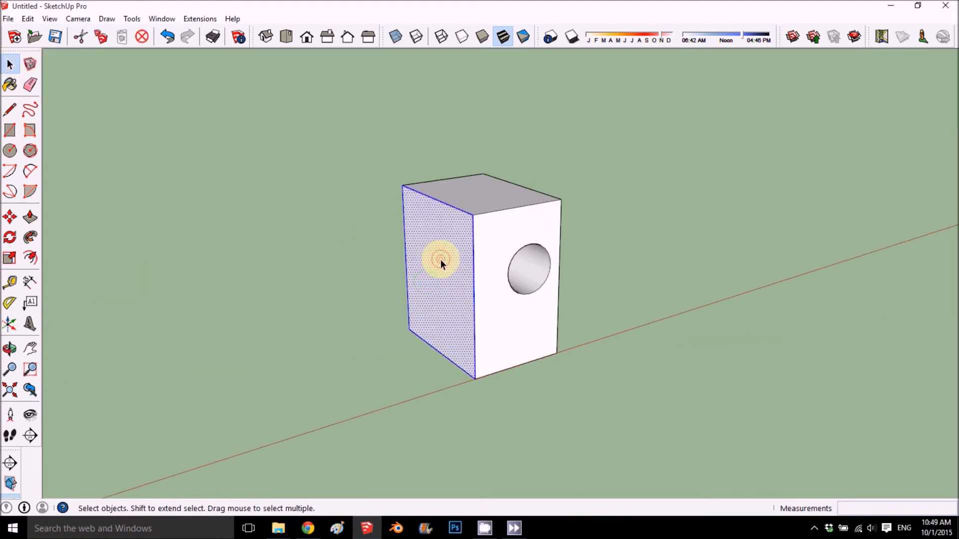
pyautogui.click(440, 259)
pyautogui.doubleClick(440, 259)
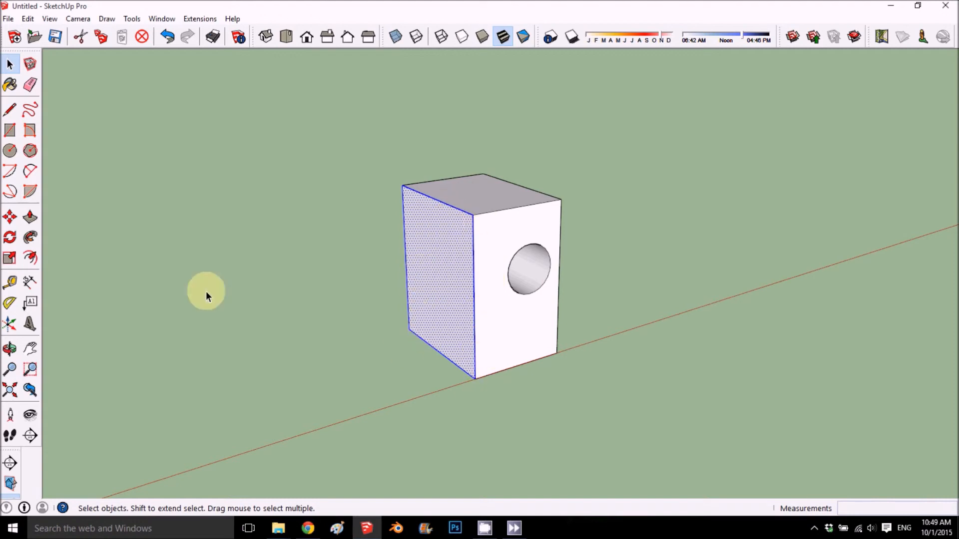
pyautogui.click(9, 217)
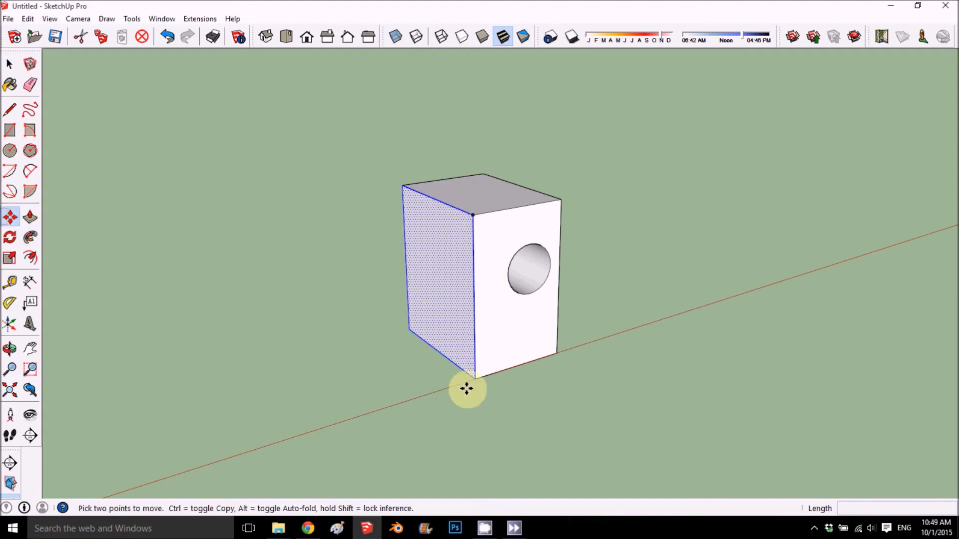
pyautogui.click(477, 379)
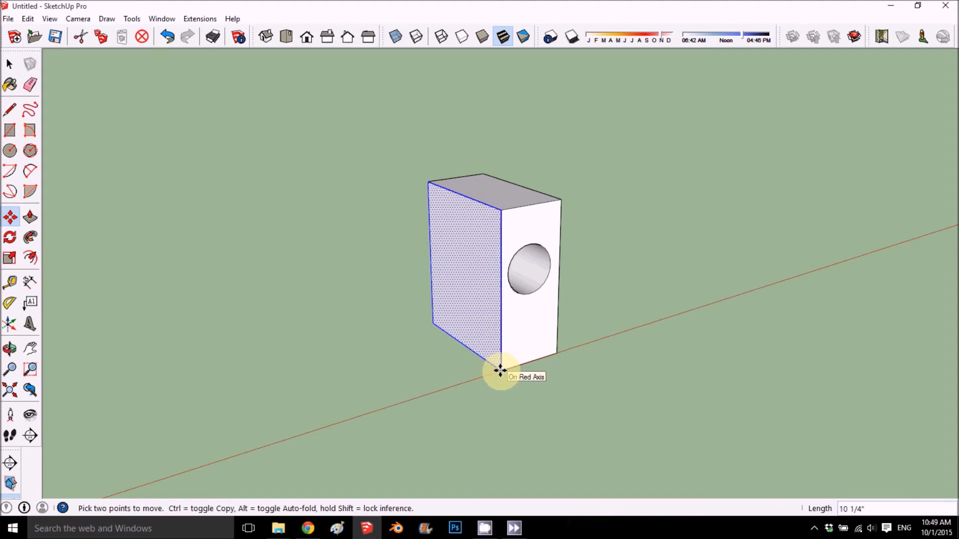
pyautogui.click(501, 371)
# Step: Select the box's bottom face and move it up about 1' 8 11/16" towards the hole
pyautogui.moveTo(586, 370); pyautogui.dragTo(387, 255, button='middle')
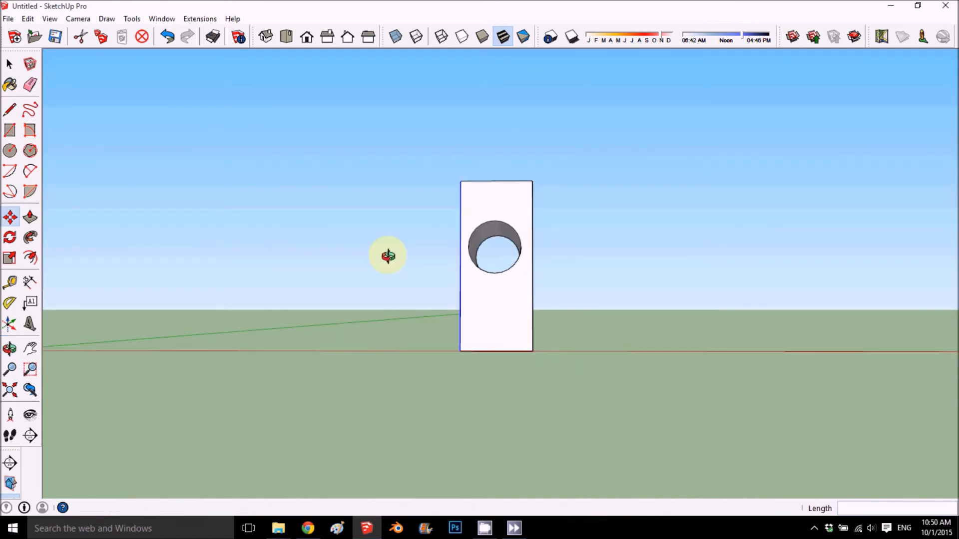
pyautogui.click(10, 64)
pyautogui.moveTo(442, 315); pyautogui.dragTo(523, 388, button='middle')
pyautogui.click(508, 361)
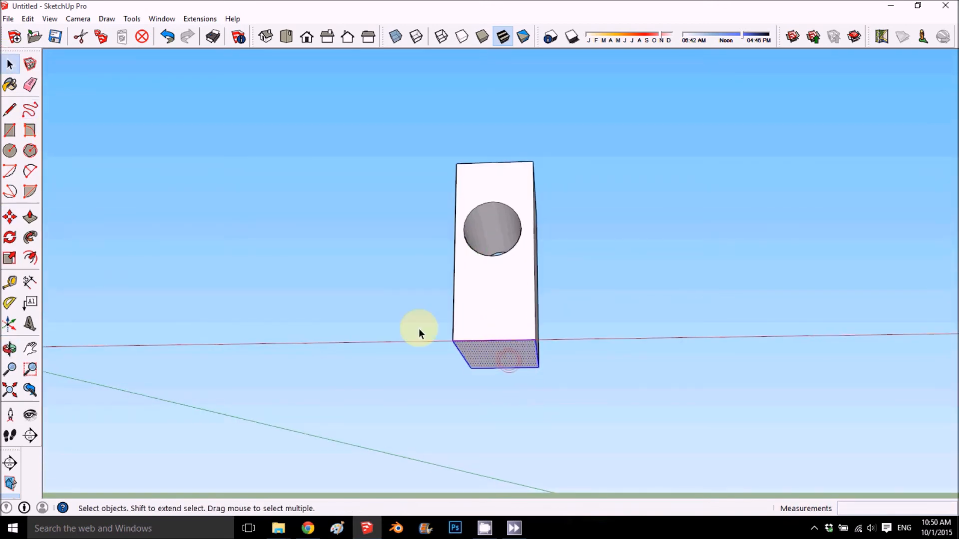
pyautogui.click(10, 217)
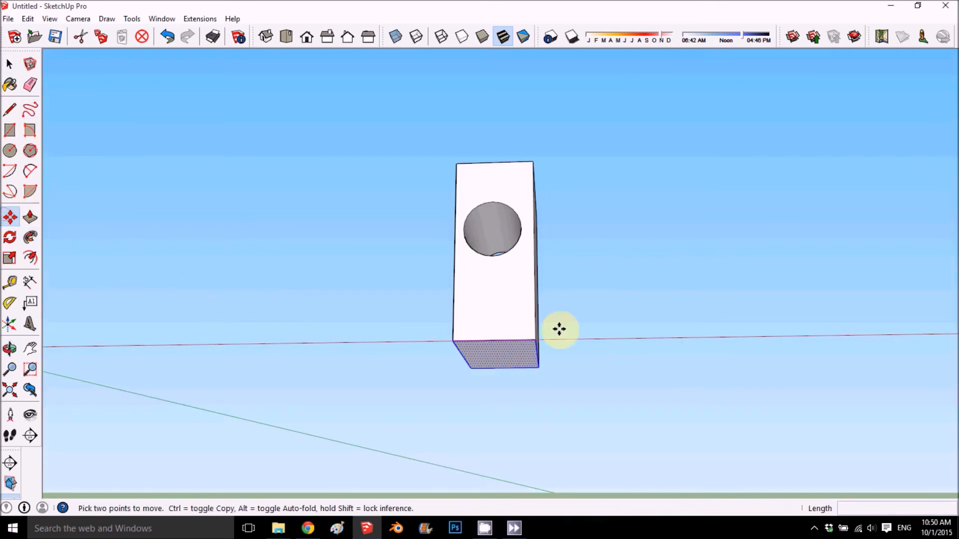
pyautogui.click(533, 335)
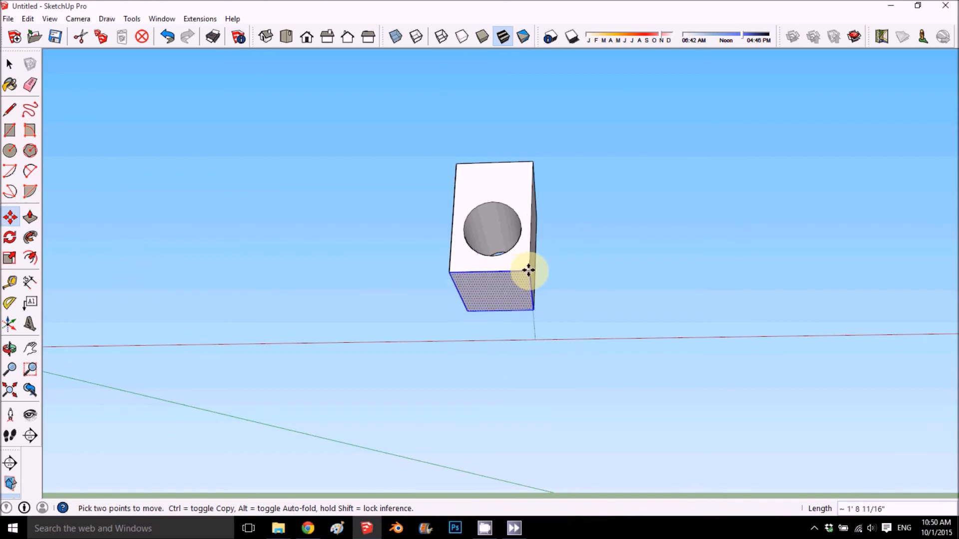
pyautogui.moveTo(528, 270); pyautogui.dragTo(528, 208, button='middle')
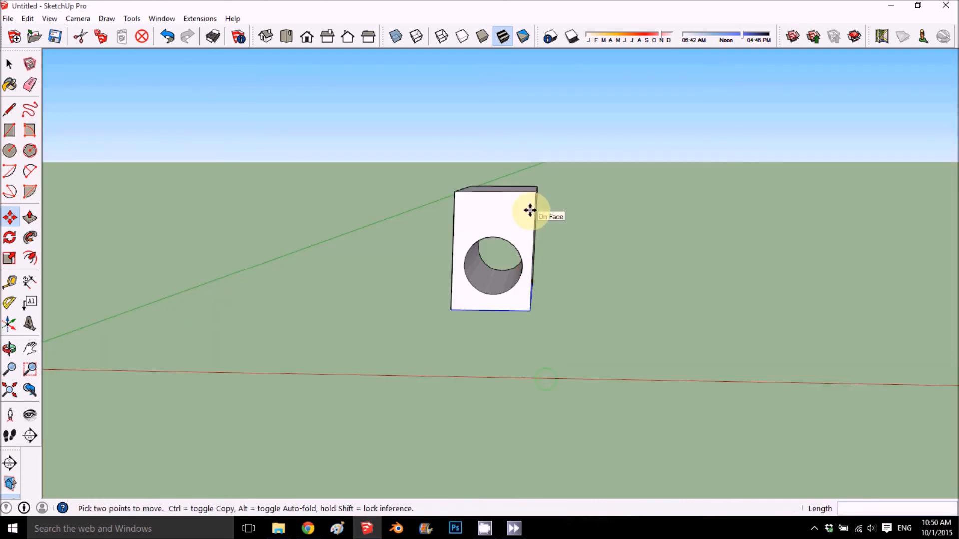
# Step: Select the box's top face and move it down about 8 7/8" towards the hole
pyautogui.click(9, 64)
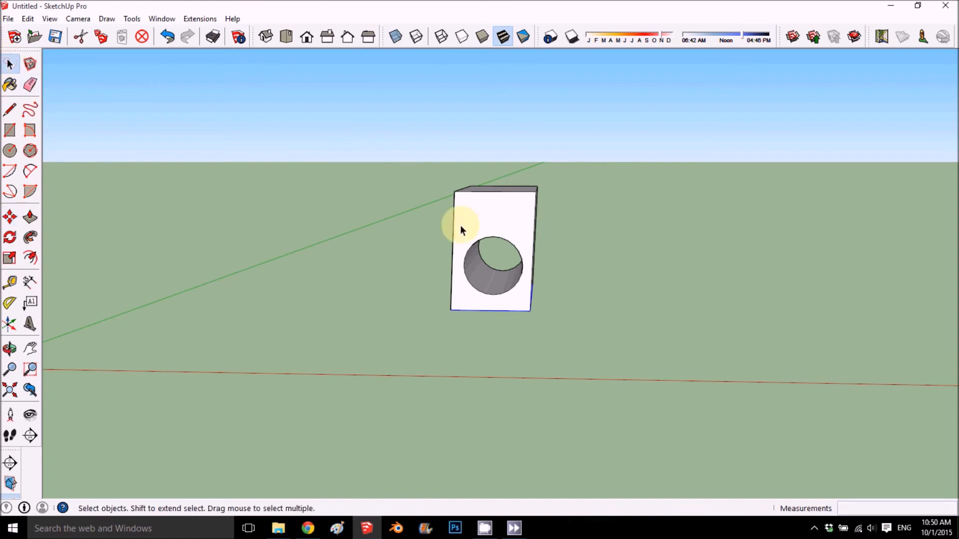
pyautogui.moveTo(461, 241); pyautogui.dragTo(457, 279, button='middle')
pyautogui.click(488, 193)
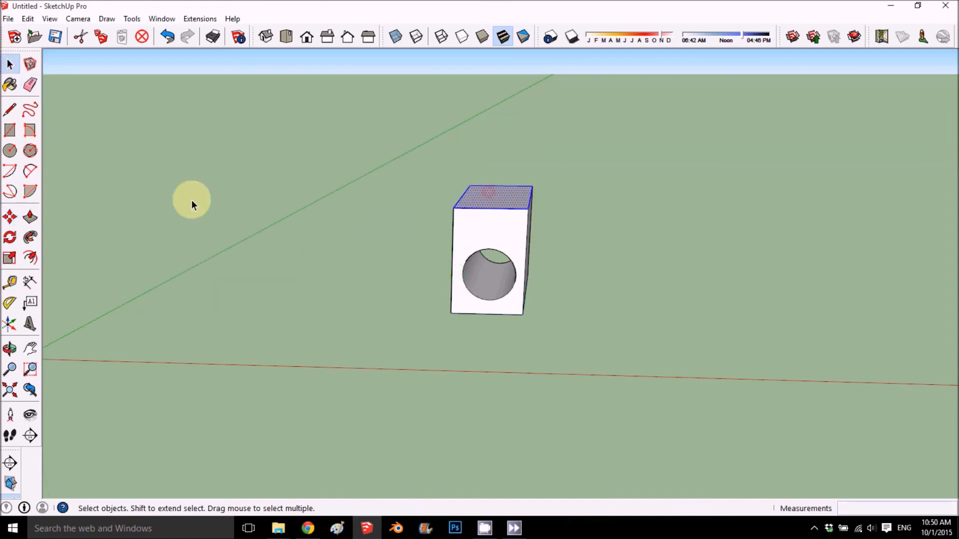
pyautogui.click(12, 216)
pyautogui.click(525, 210)
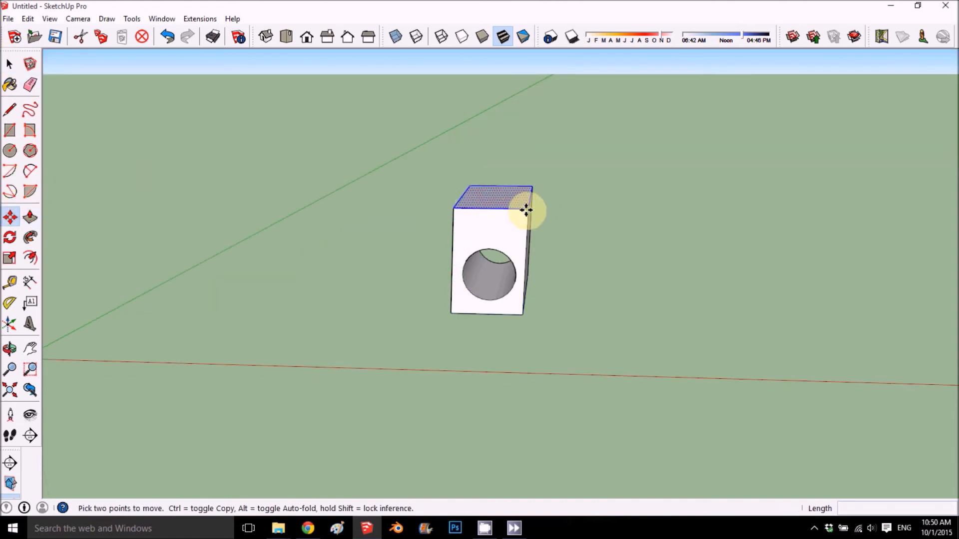
pyautogui.click(524, 236)
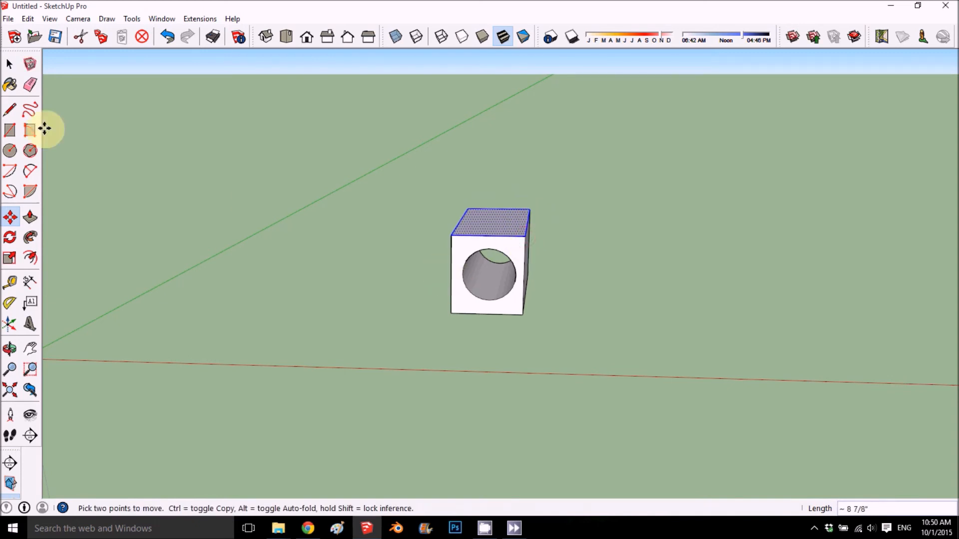
pyautogui.click(8, 64)
pyautogui.press('space')
# Step: Clear the selection and examine the reshaped box and its hole from several angles
pyautogui.moveTo(420, 285); pyautogui.dragTo(451, 334, button='middle')
pyautogui.scroll(-2, 480, 284)
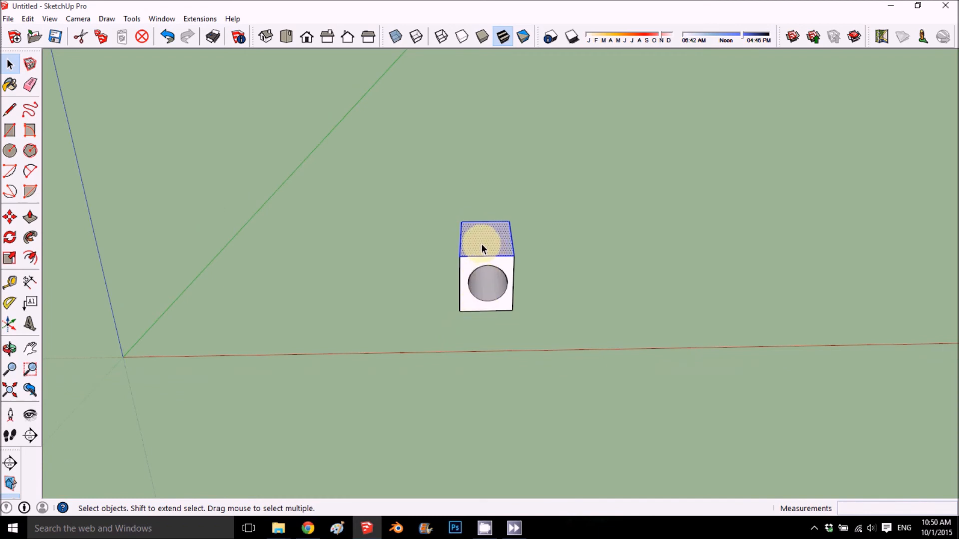
pyautogui.moveTo(290, 340); pyautogui.dragTo(392, 291, button='middle')
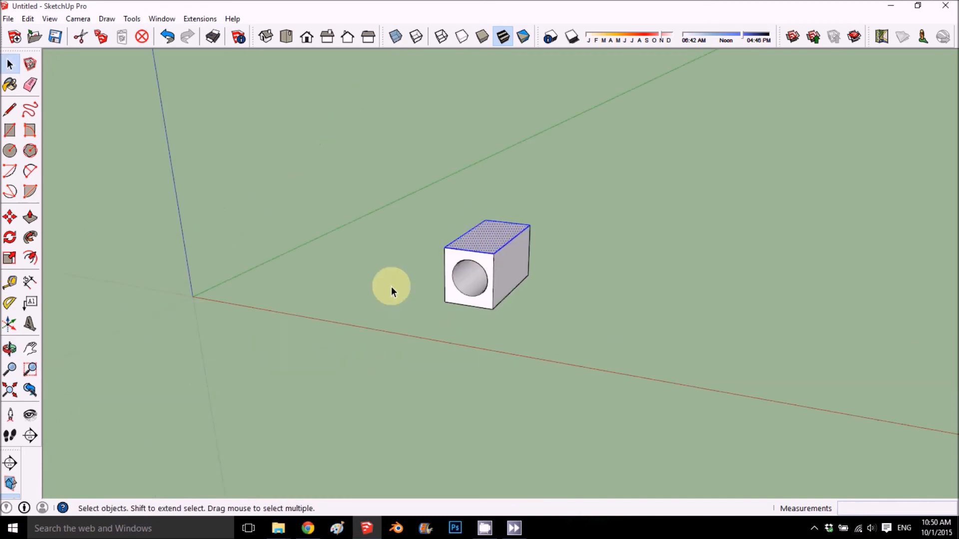
pyautogui.click(390, 276)
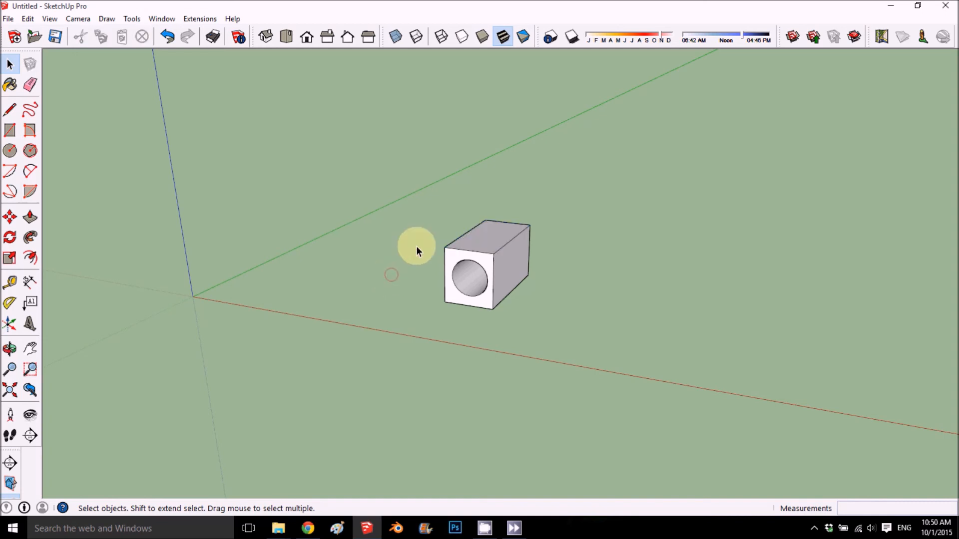
pyautogui.moveTo(358, 184)
pyautogui.mouseDown(button='middle')
pyautogui.moveTo(403, 161)
pyautogui.moveTo(351, 180)
pyautogui.moveTo(352, 189)
pyautogui.moveTo(350, 179)
pyautogui.mouseUp(button='middle')
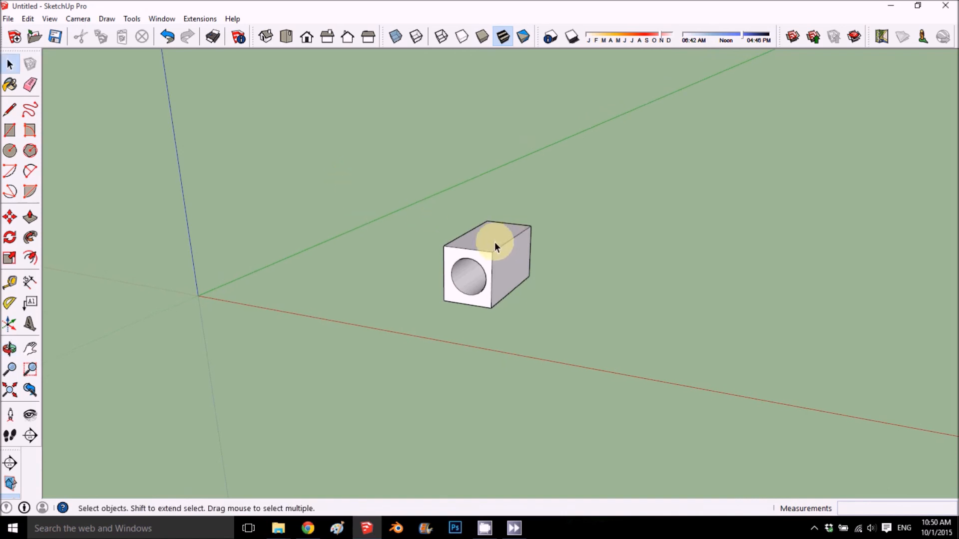
pyautogui.scroll(1, 494, 241)
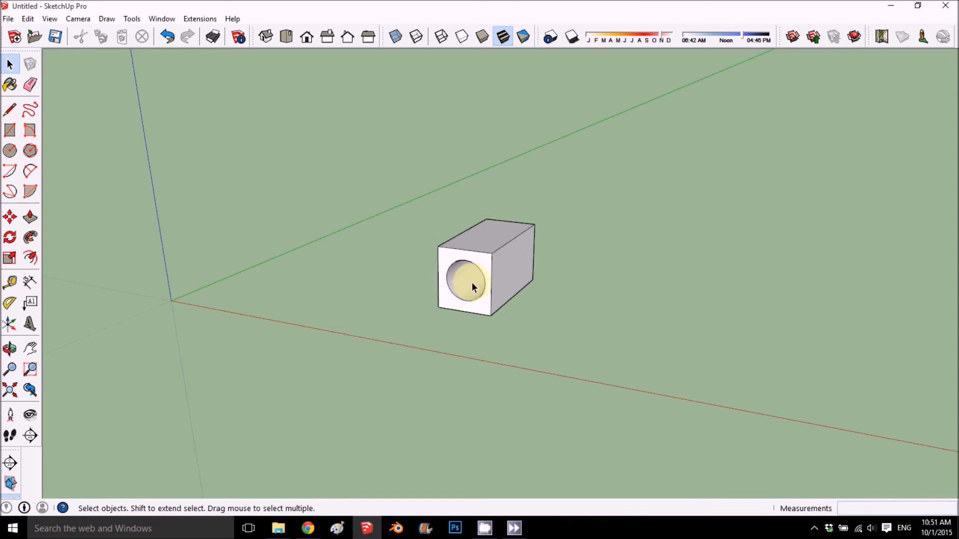
pyautogui.moveTo(464, 280); pyautogui.dragTo(495, 250, button='middle')
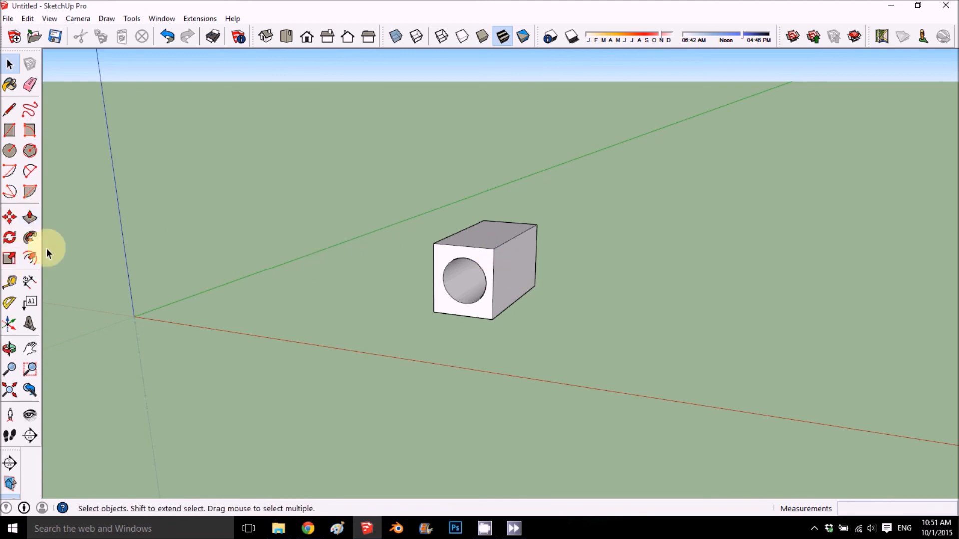
pyautogui.moveTo(491, 267); pyautogui.dragTo(360, 290, button='middle')
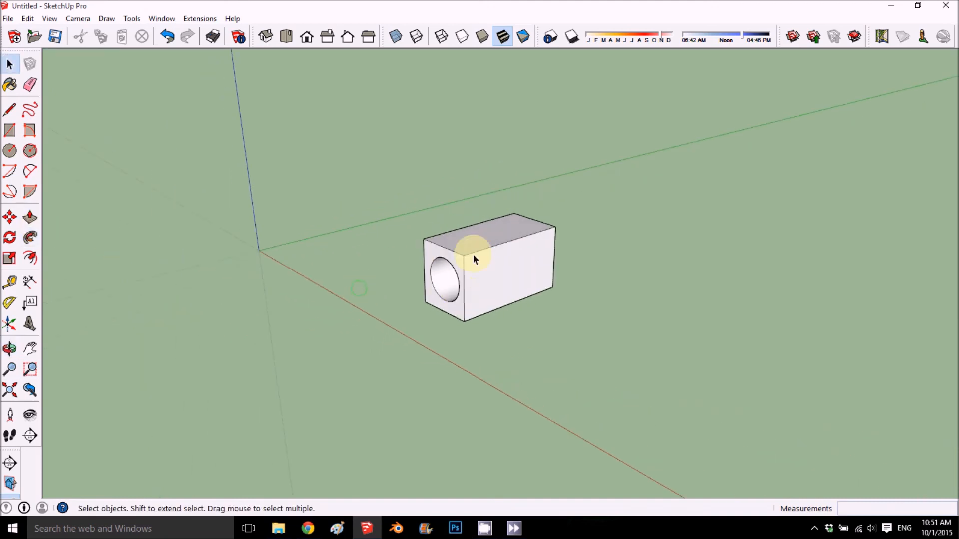
pyautogui.scroll(2, 433, 240)
pyautogui.moveTo(181, 263); pyautogui.dragTo(289, 244, button='middle')
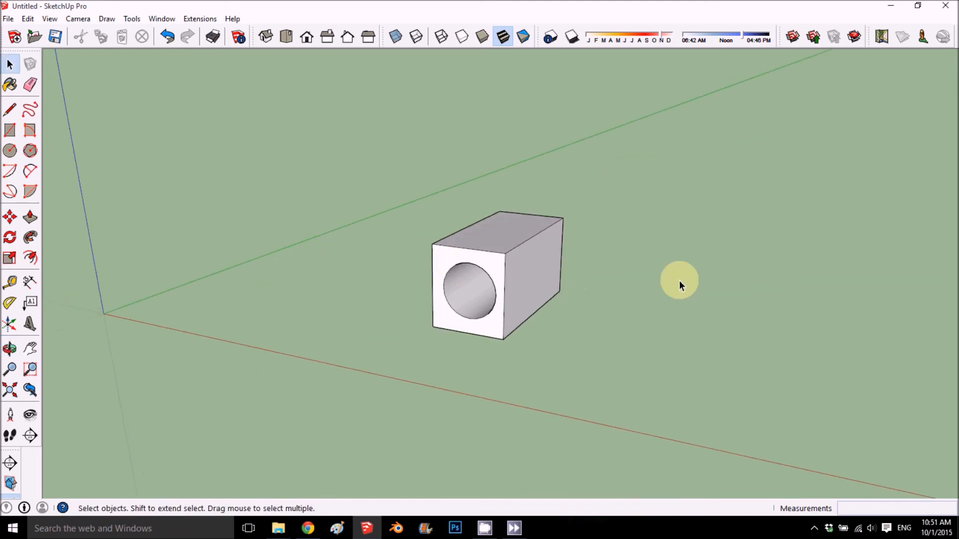